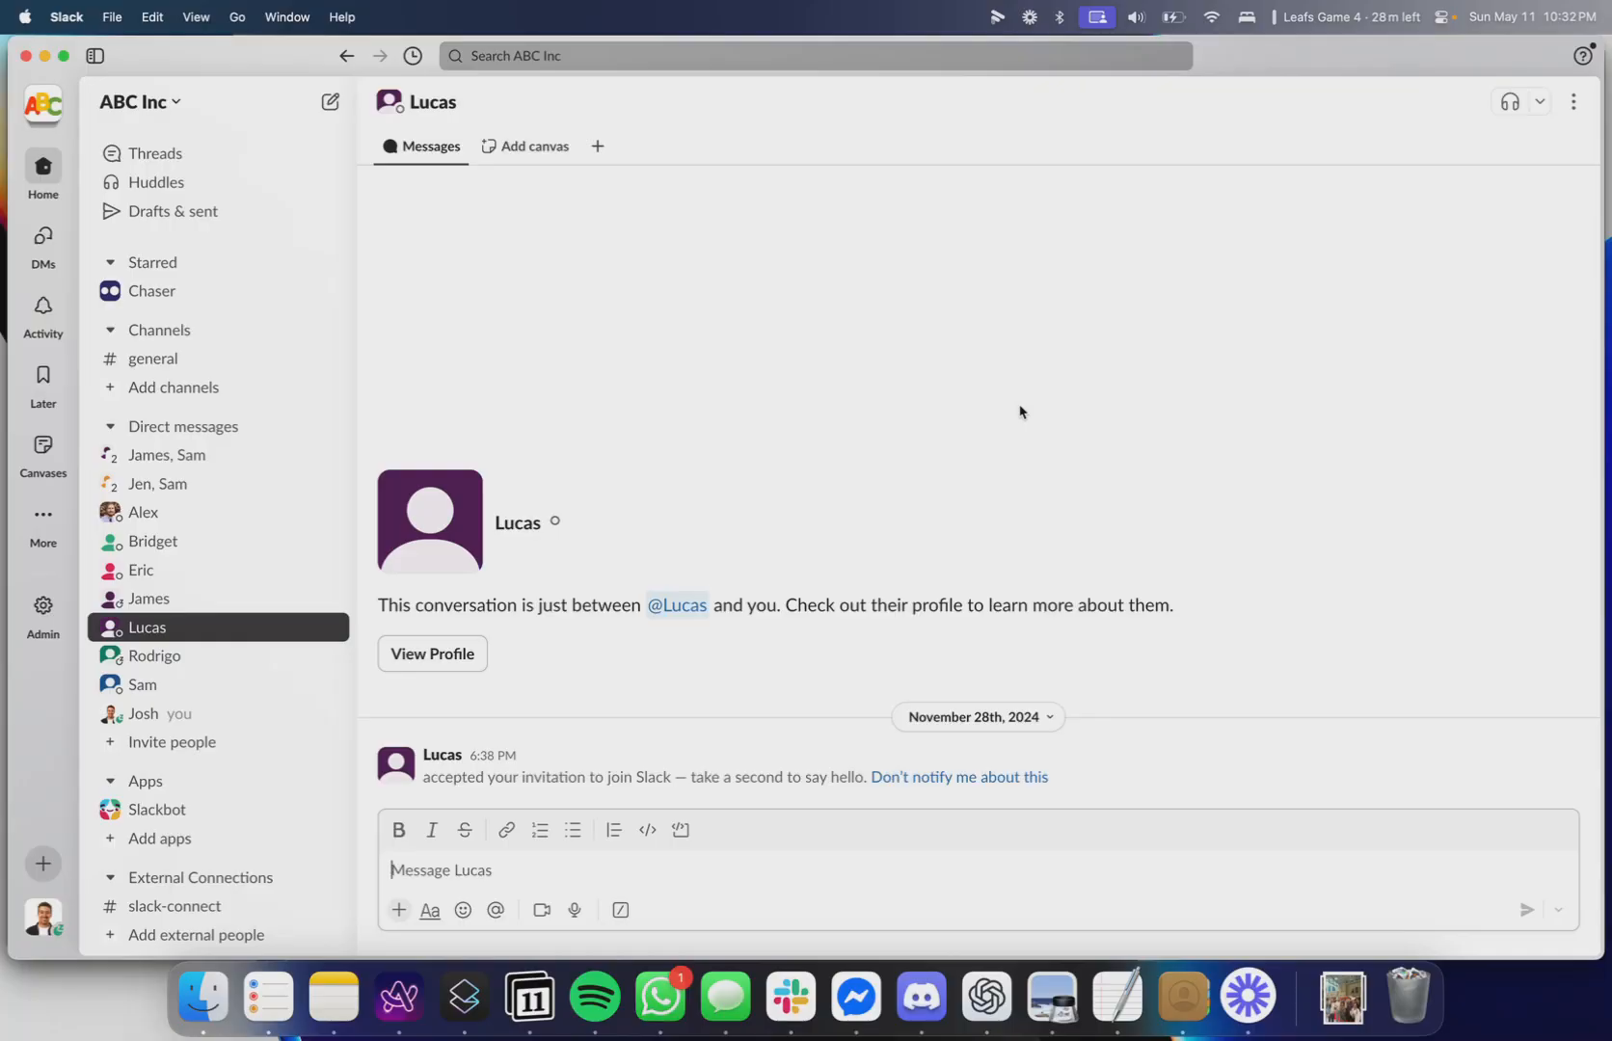
Create a Chaser task in this direct message assigning the recipient to create report by June 11.
click(1020, 411)
text(/chaser)
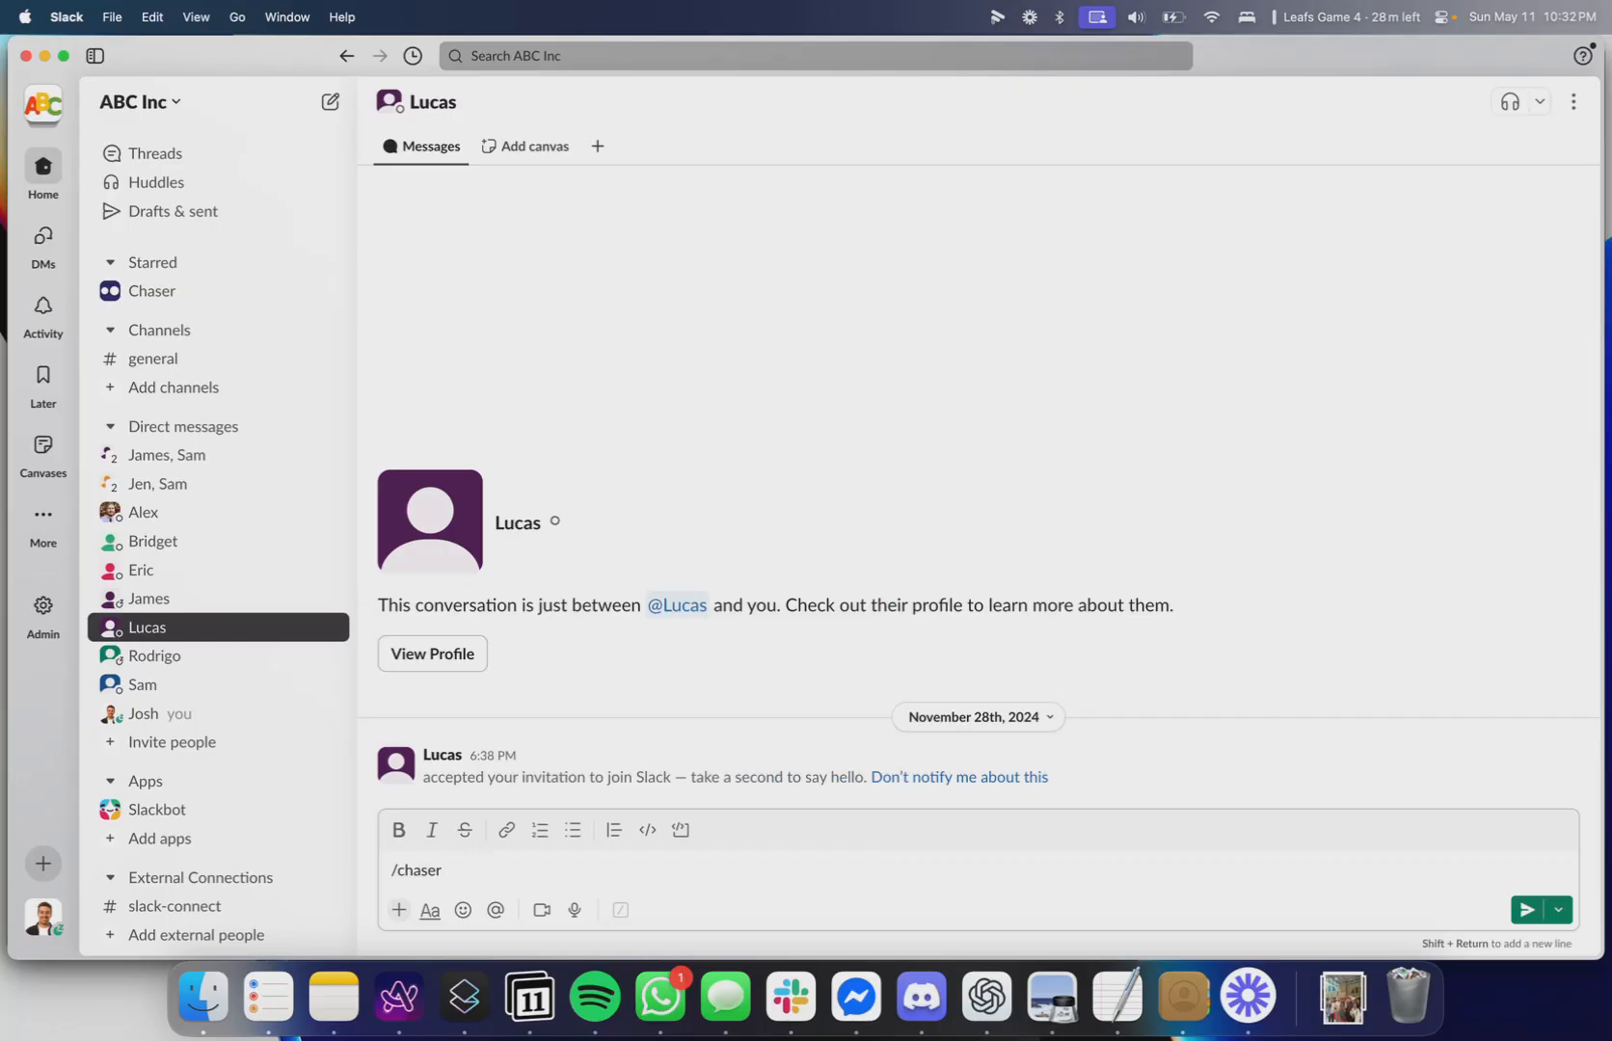
text(@)
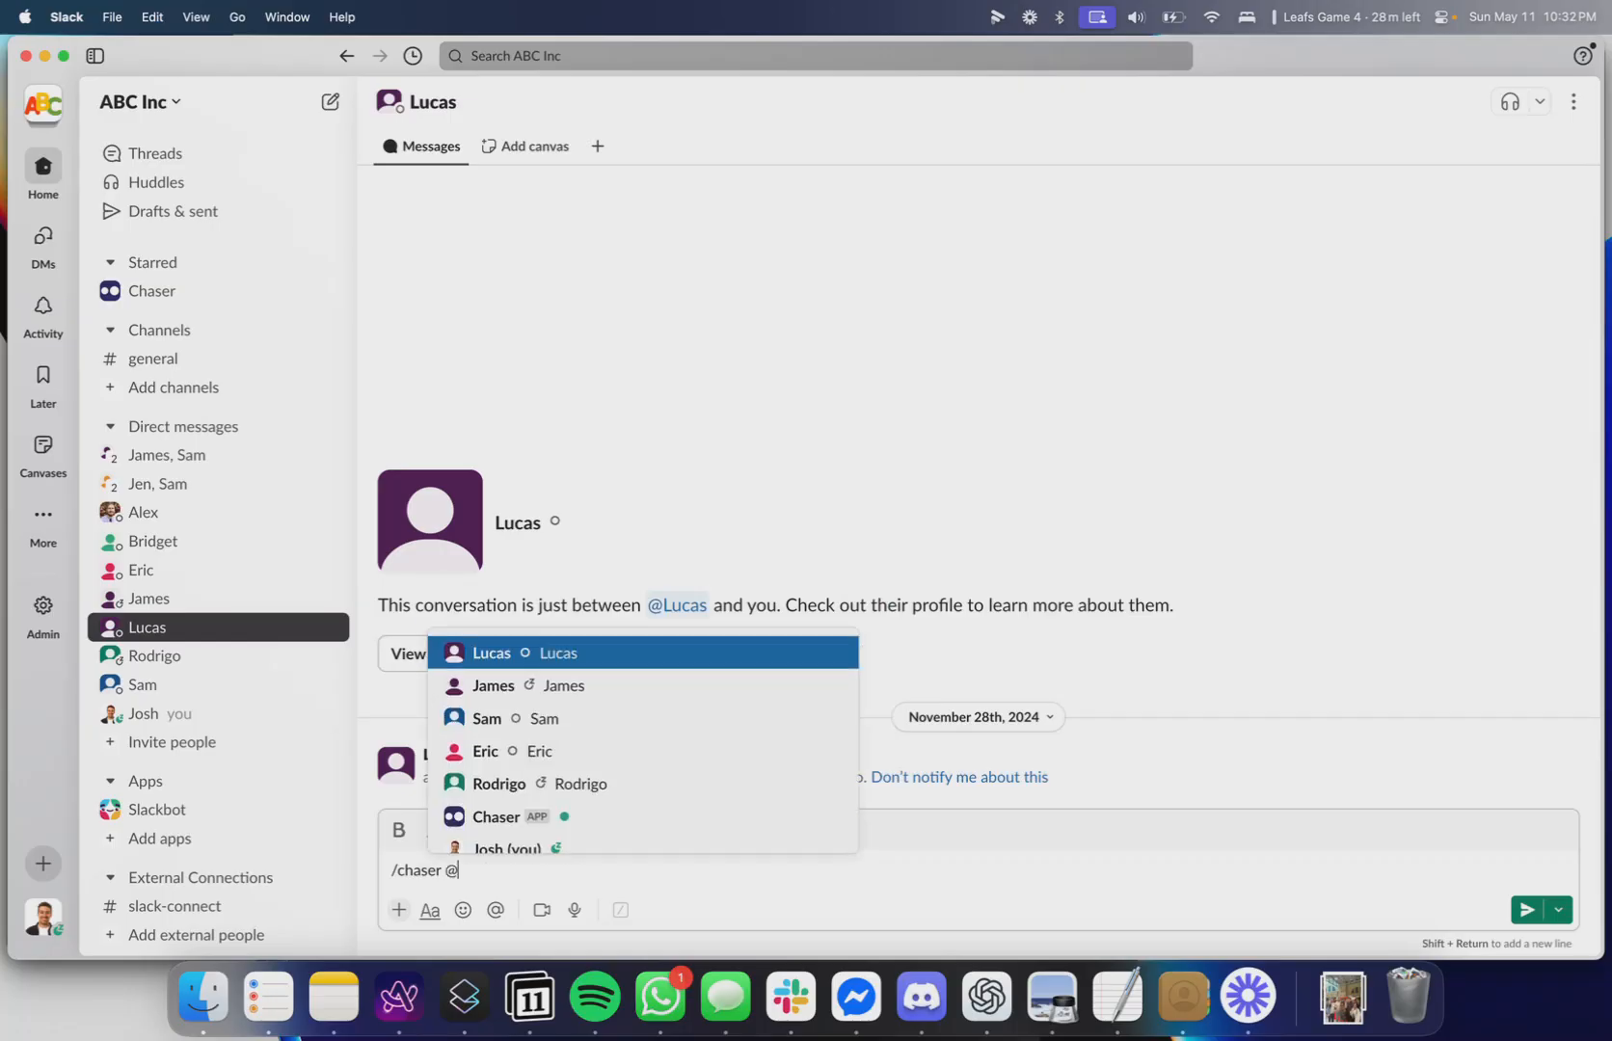
key(Return)
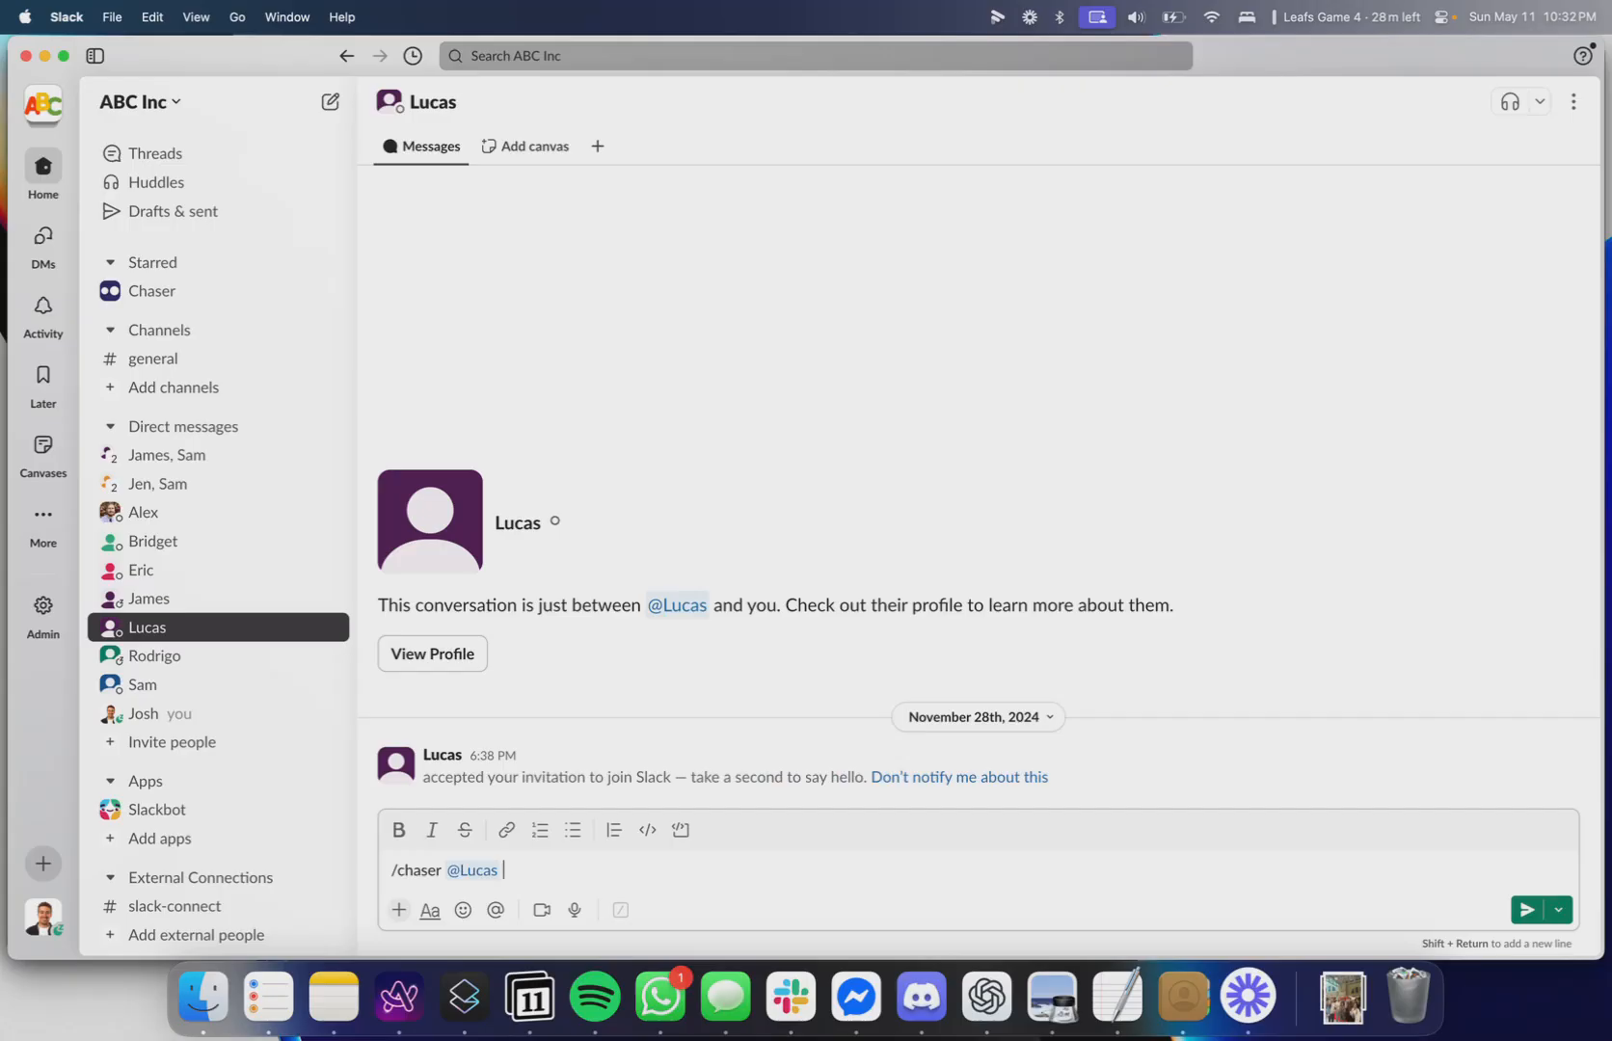
text(create report by June 11)
key(Return)
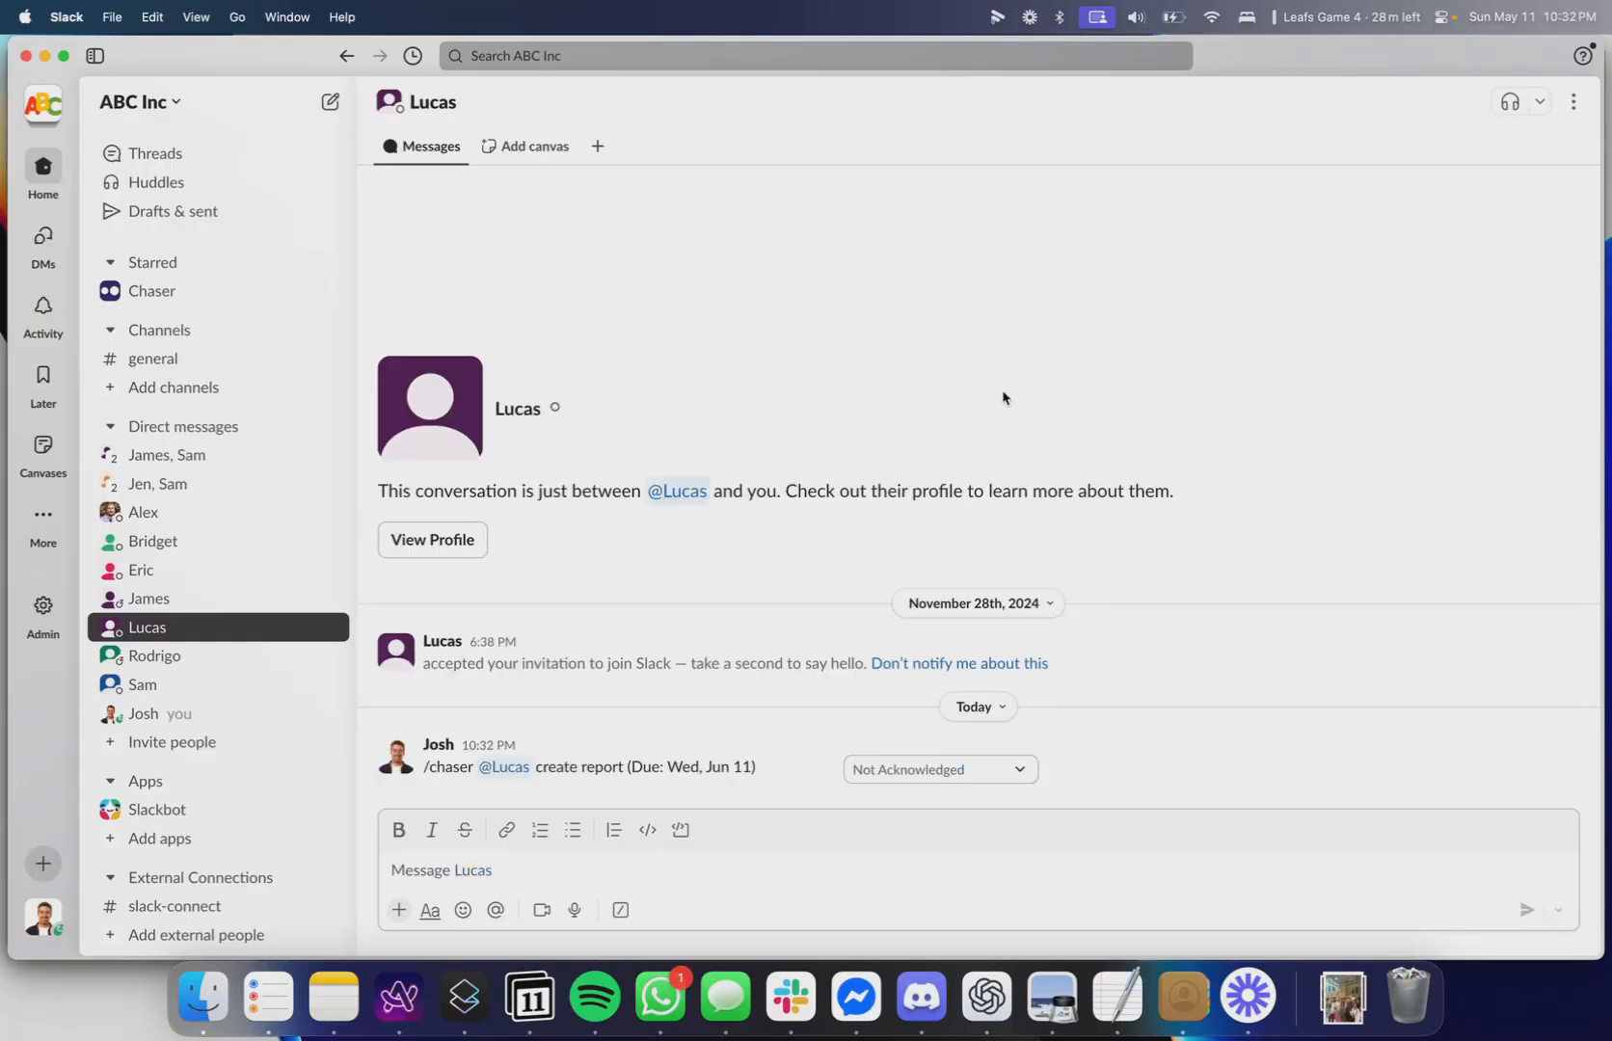
Examine the task's due date and the options in its status menu.
drag(681, 766, 730, 783)
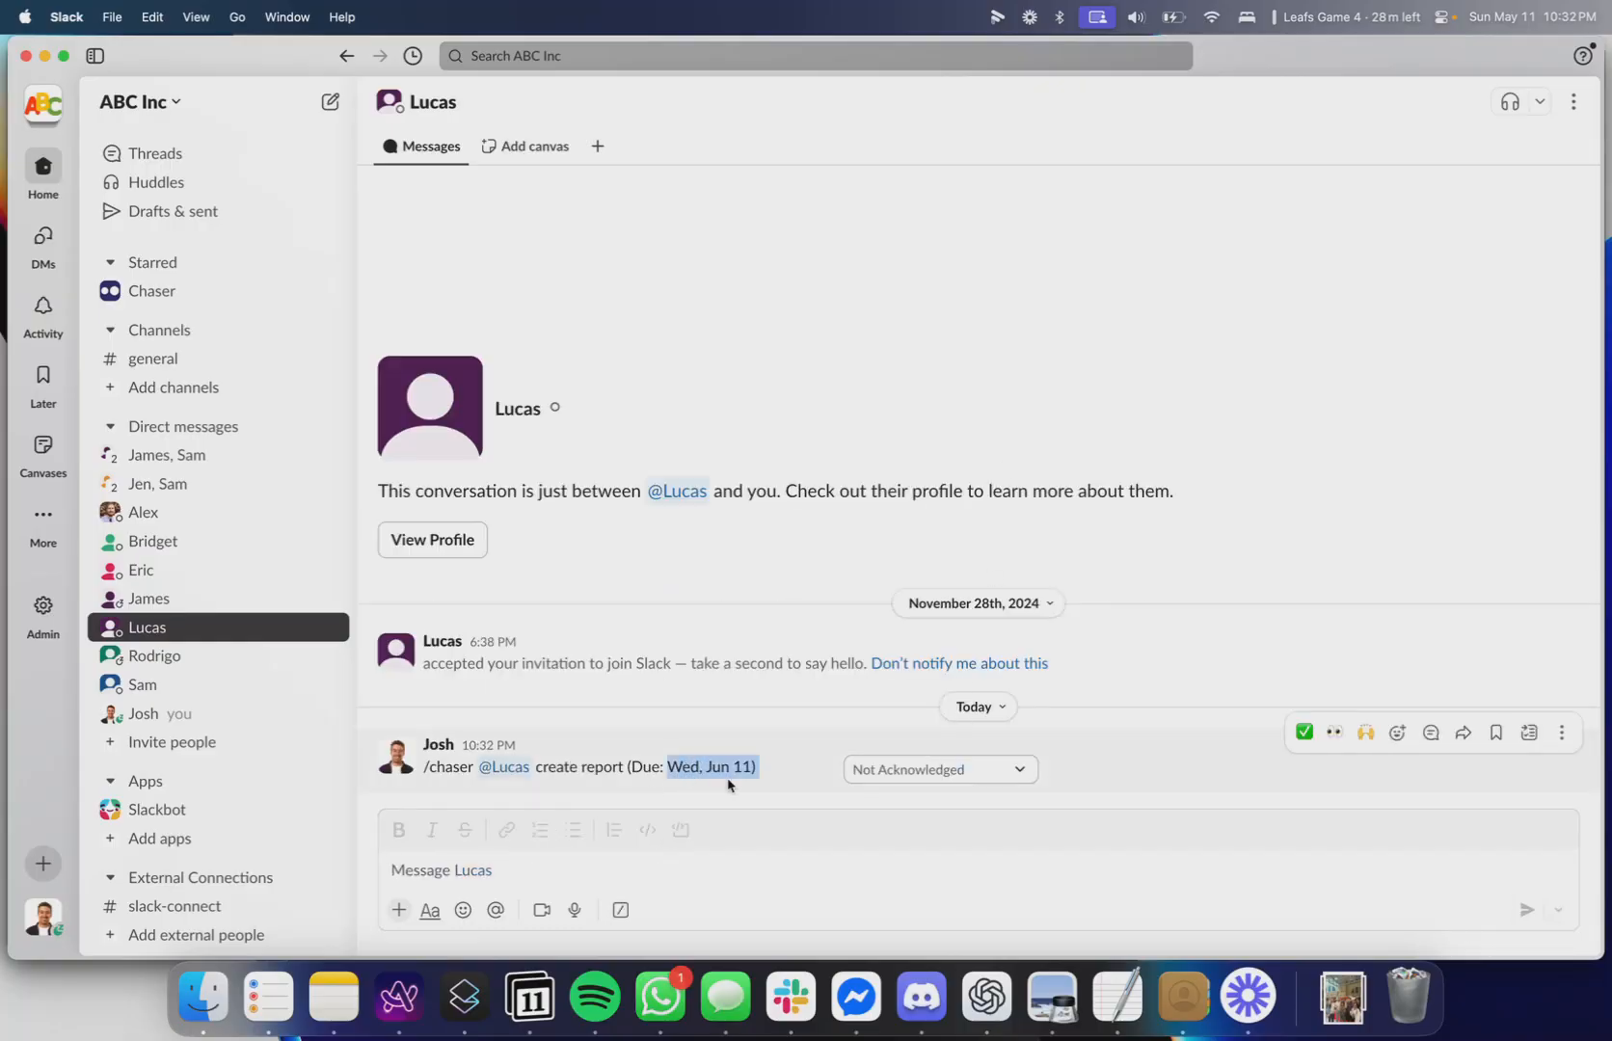
click(677, 781)
double_click(681, 768)
click(686, 777)
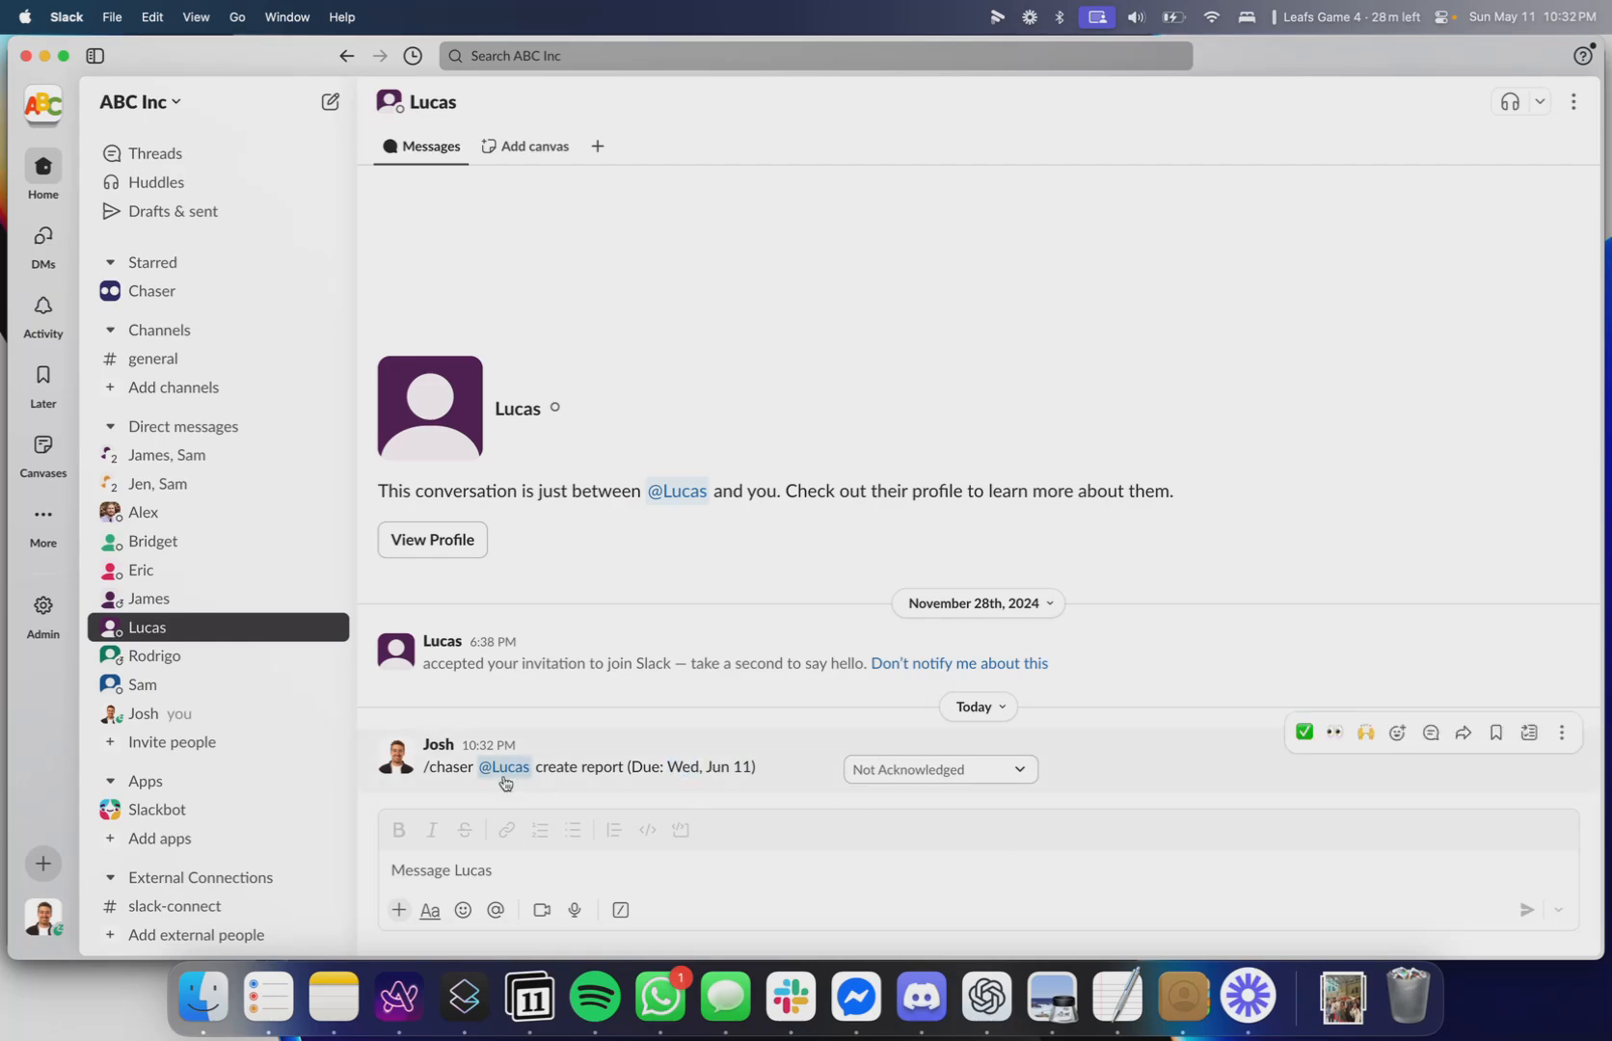
click(1023, 768)
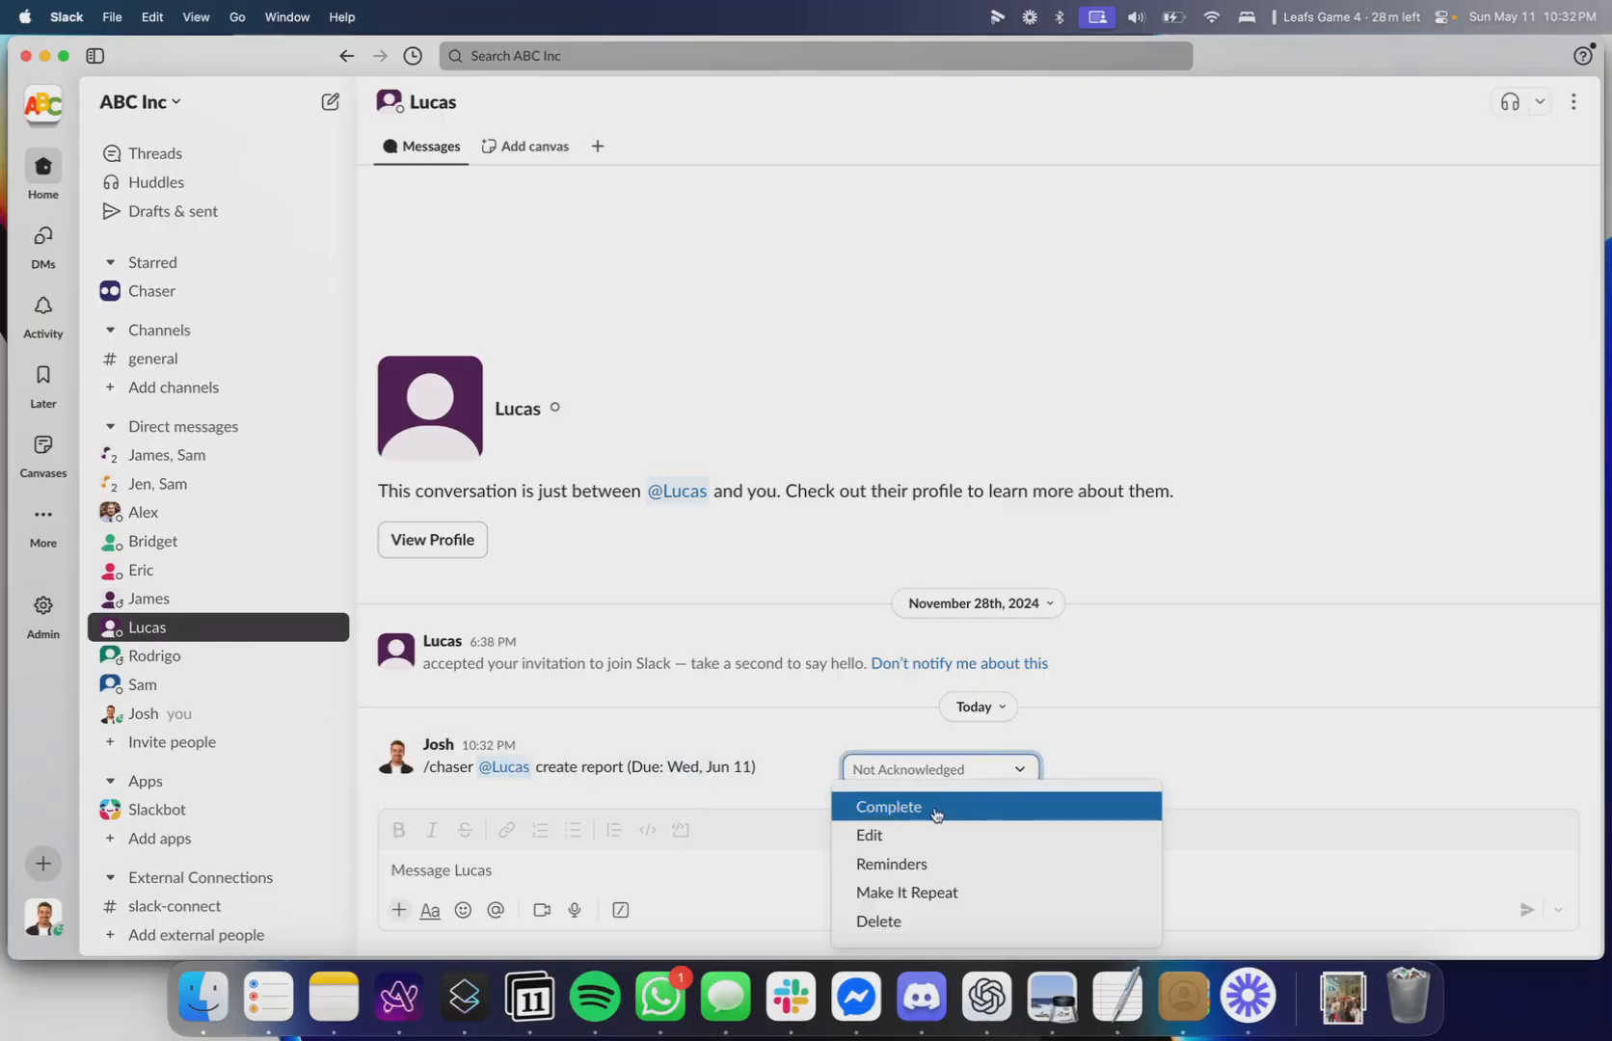
click(1094, 770)
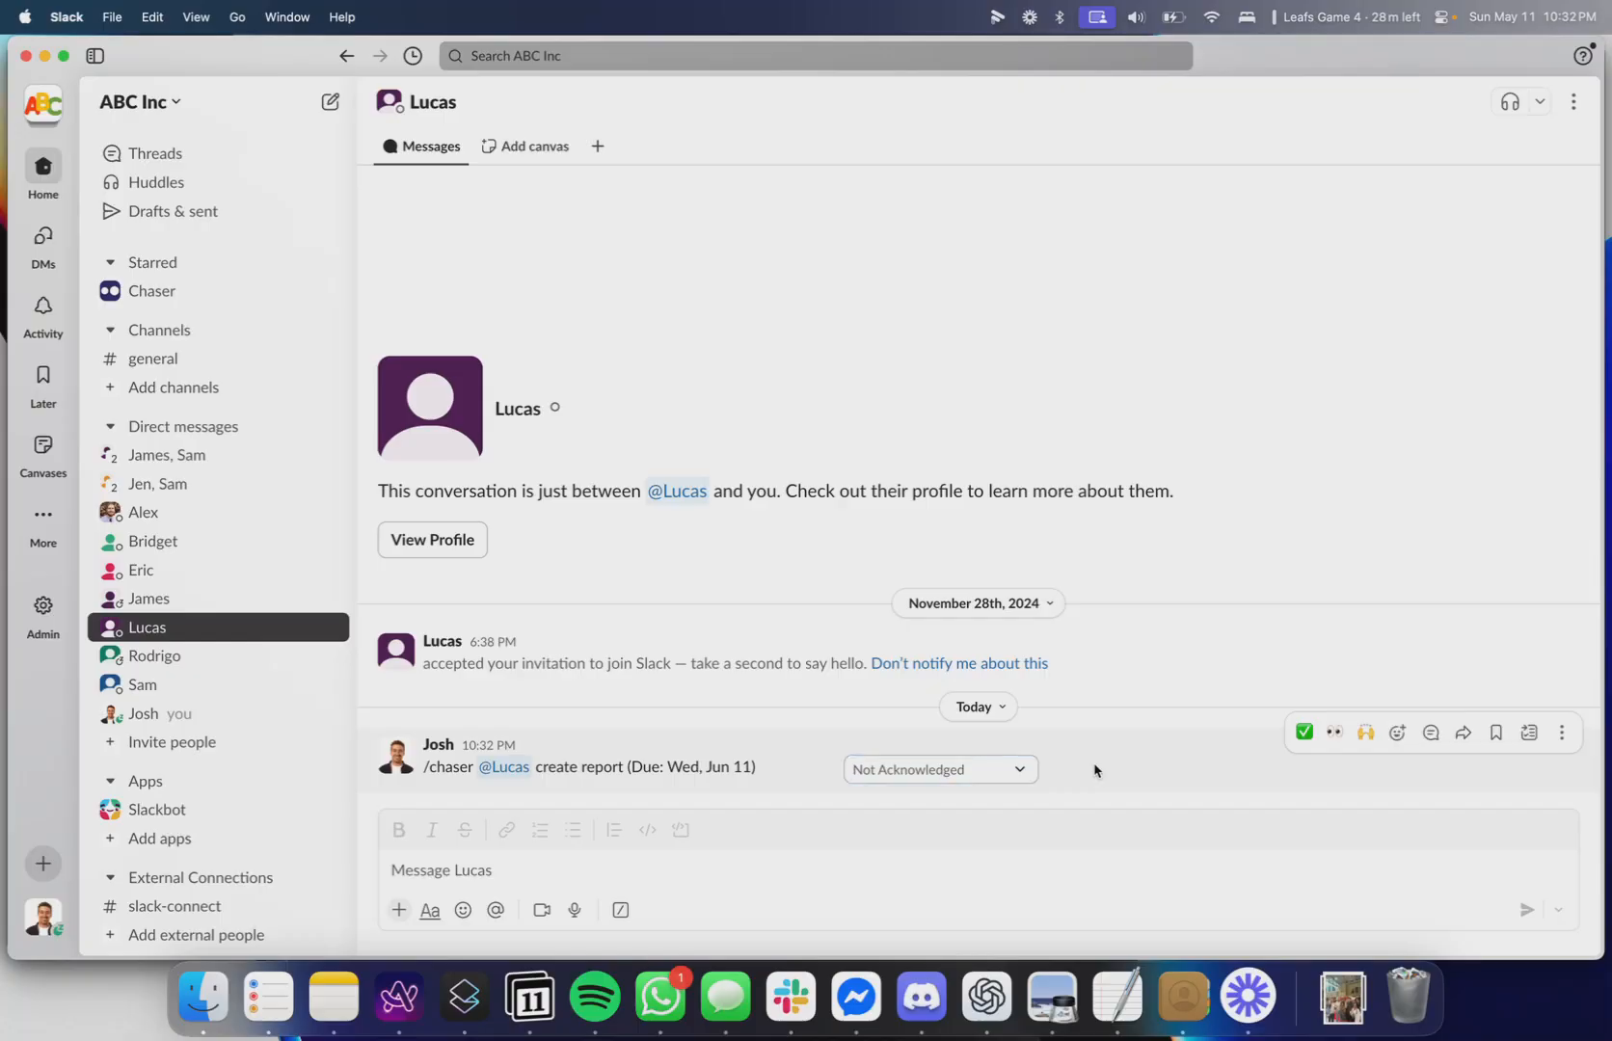
Open the task's reminder settings and toggle the 1 month, 3 weeks and 2 weeks before reminders on and off.
click(993, 768)
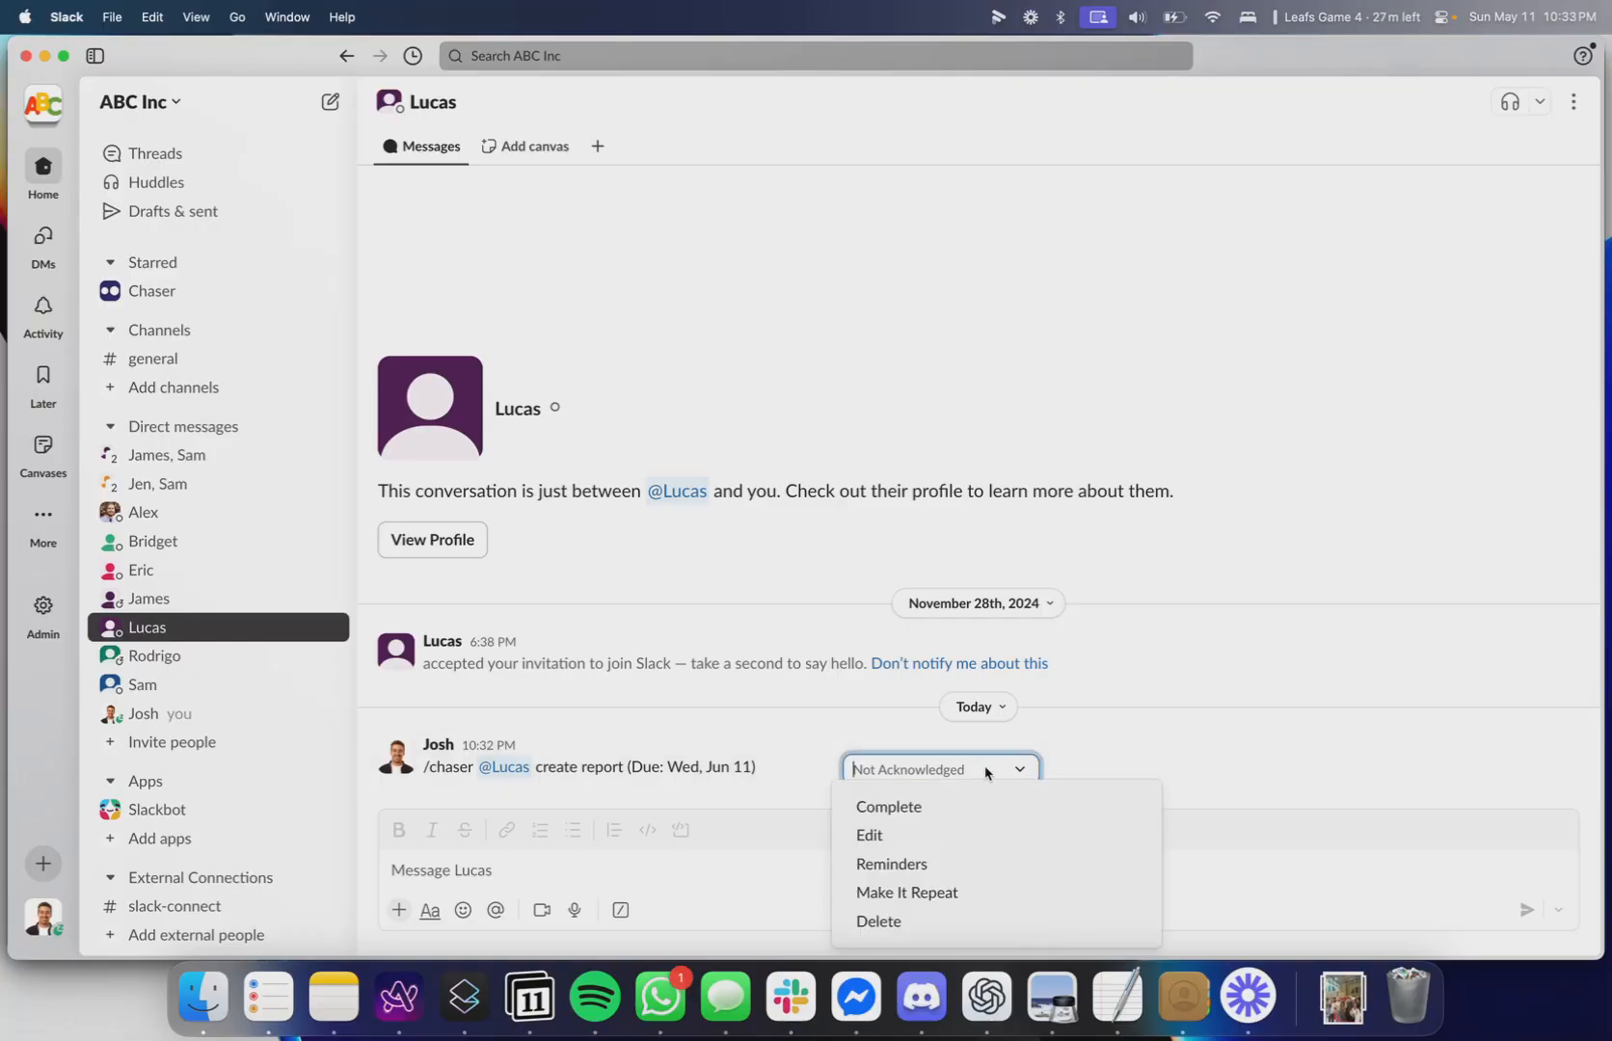
click(974, 874)
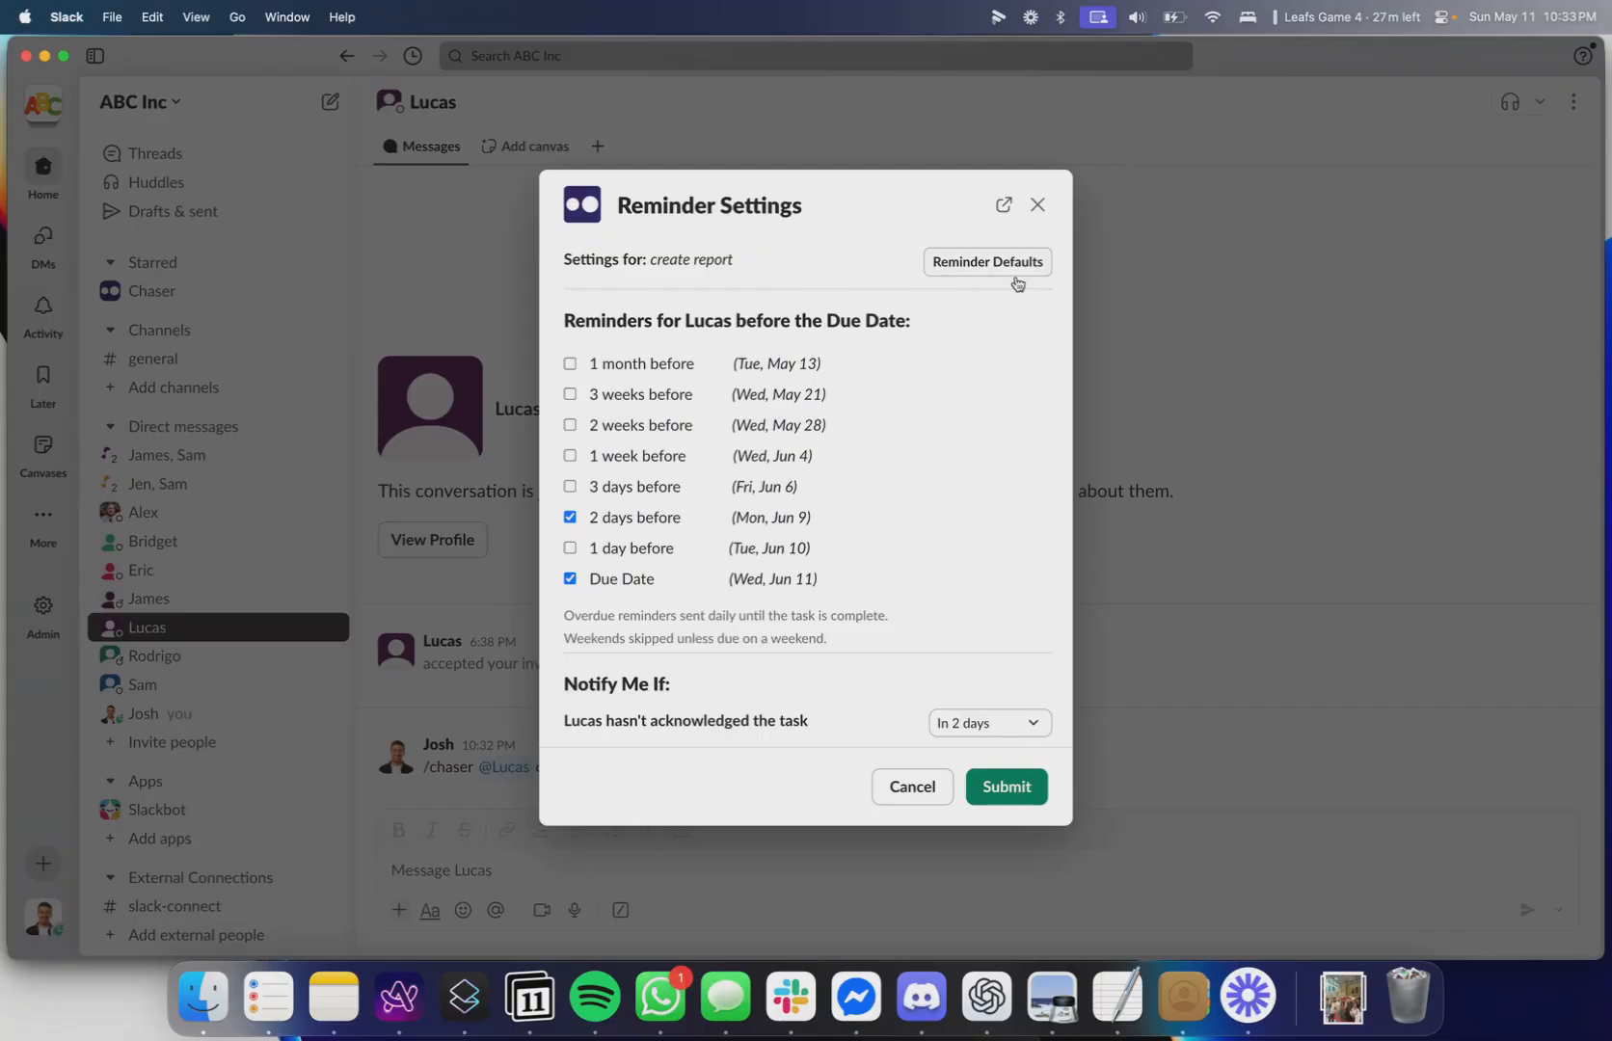
click(641, 366)
click(622, 395)
click(613, 424)
click(605, 428)
click(606, 398)
click(617, 370)
Review the reminder and notification options, then close the reminder settings without submitting.
scroll(609, 590, down, 5)
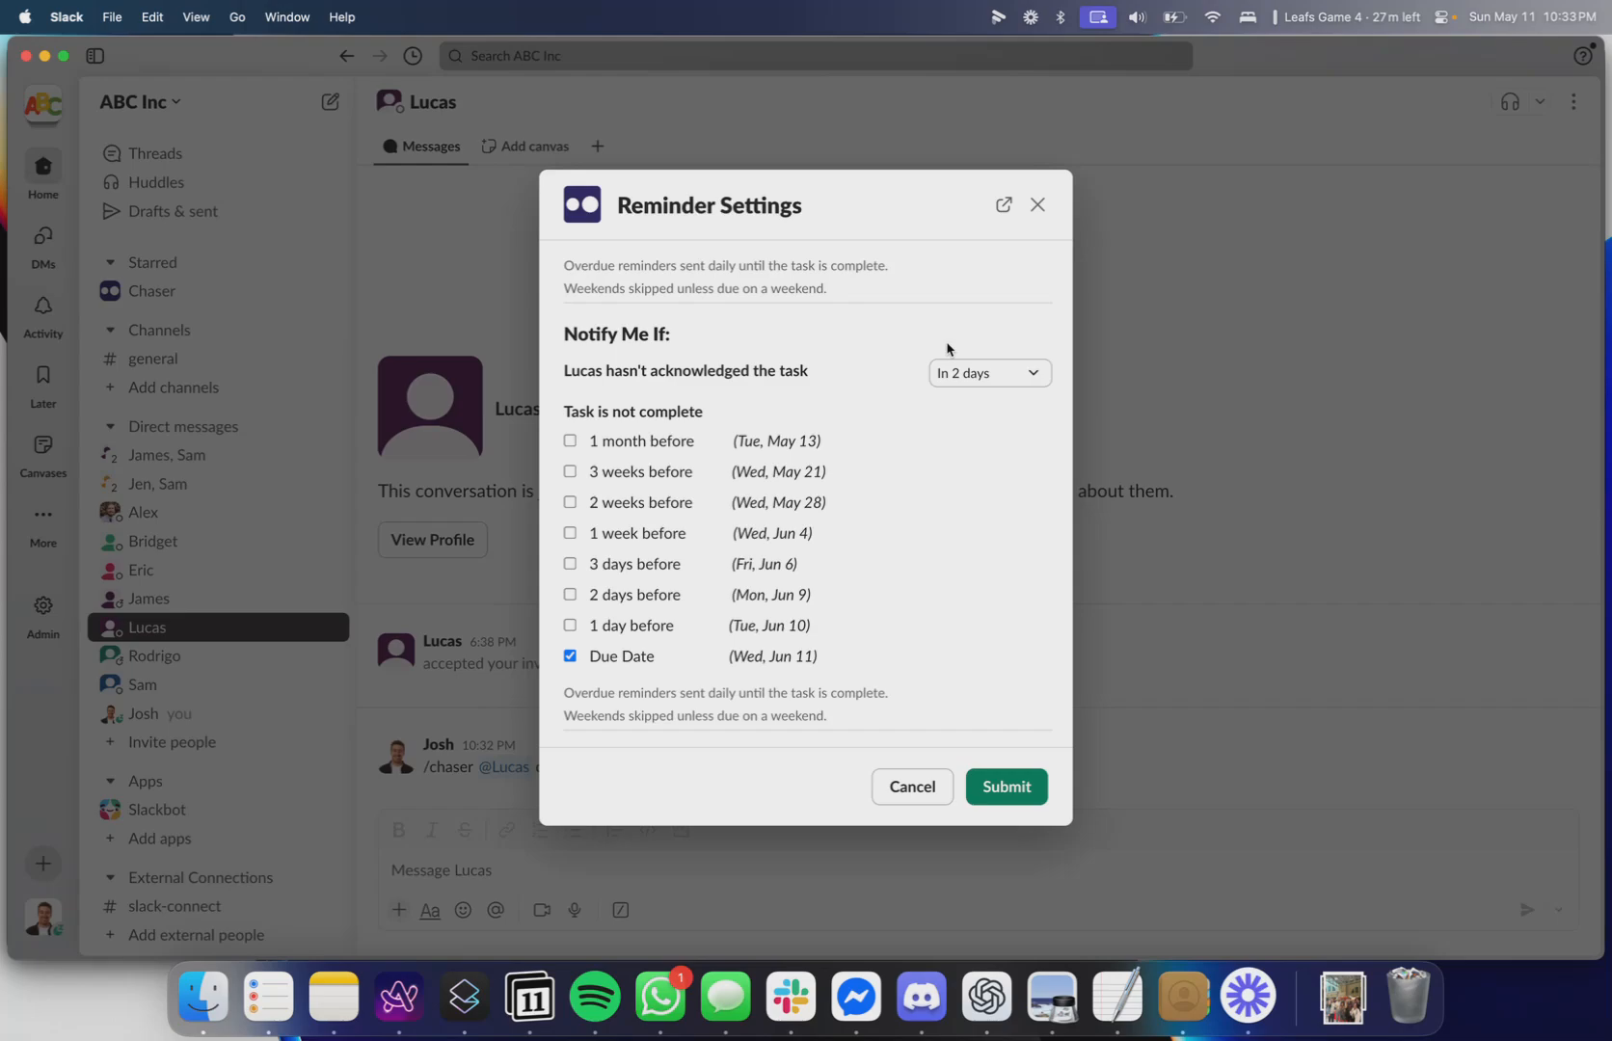
triple_click(723, 404)
click(745, 396)
scroll(723, 616, up, 5)
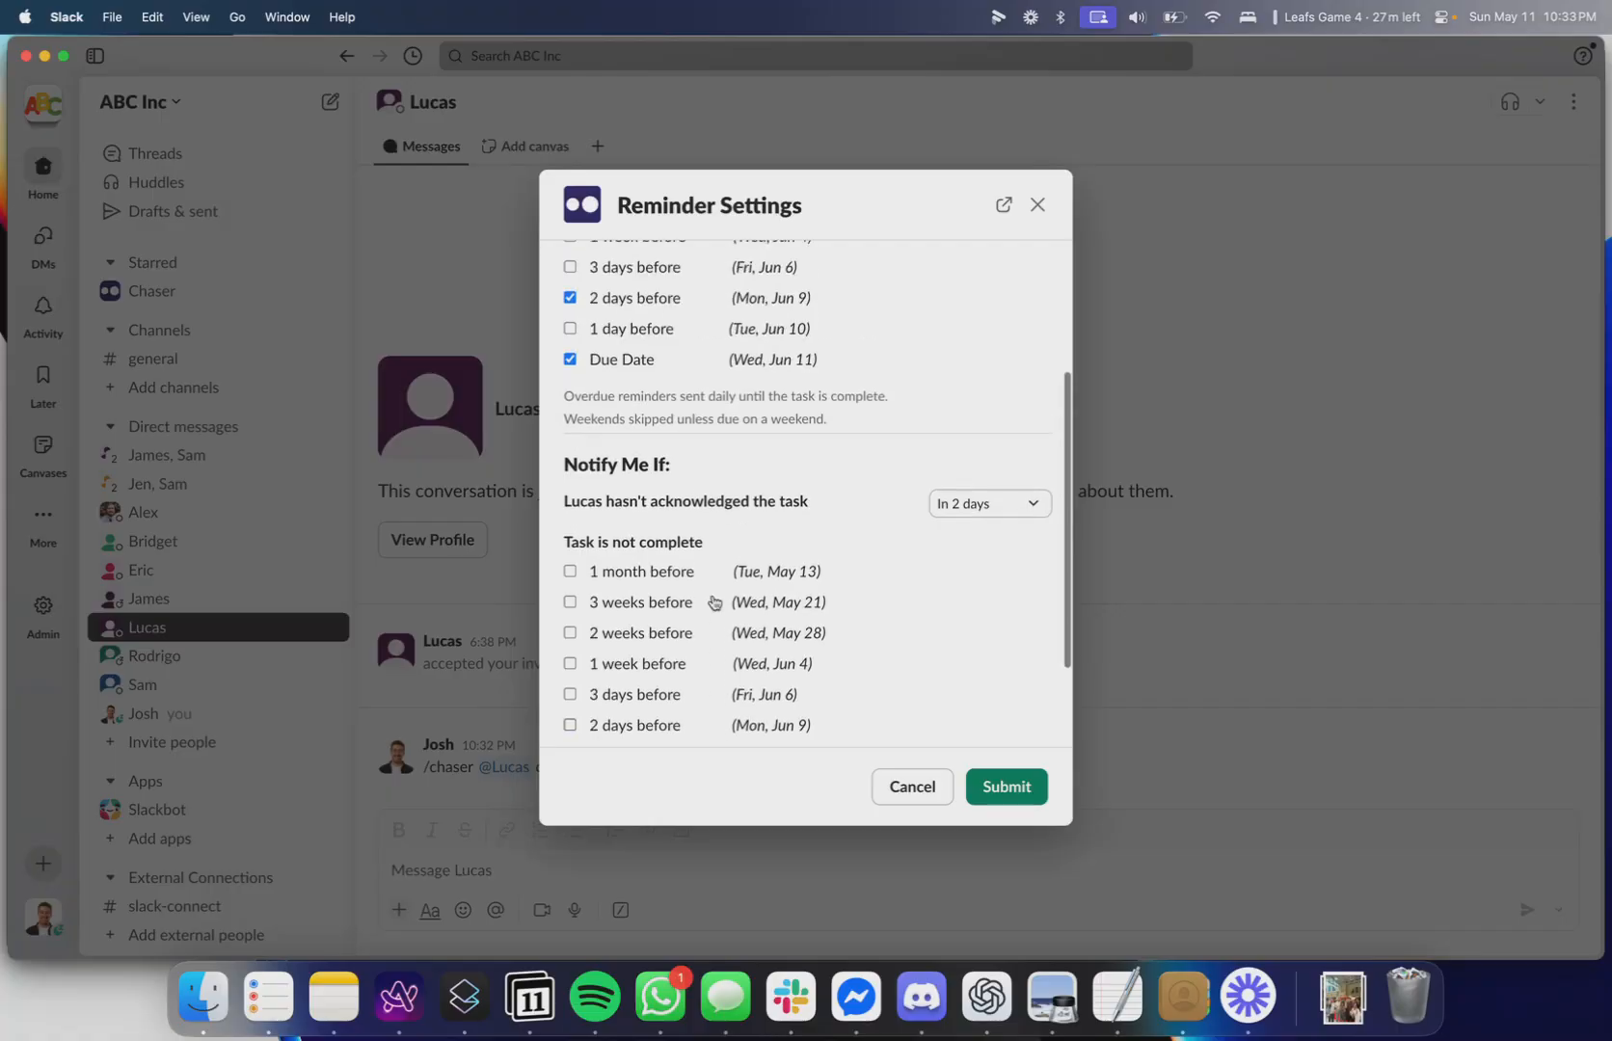
scroll(765, 349, down, 5)
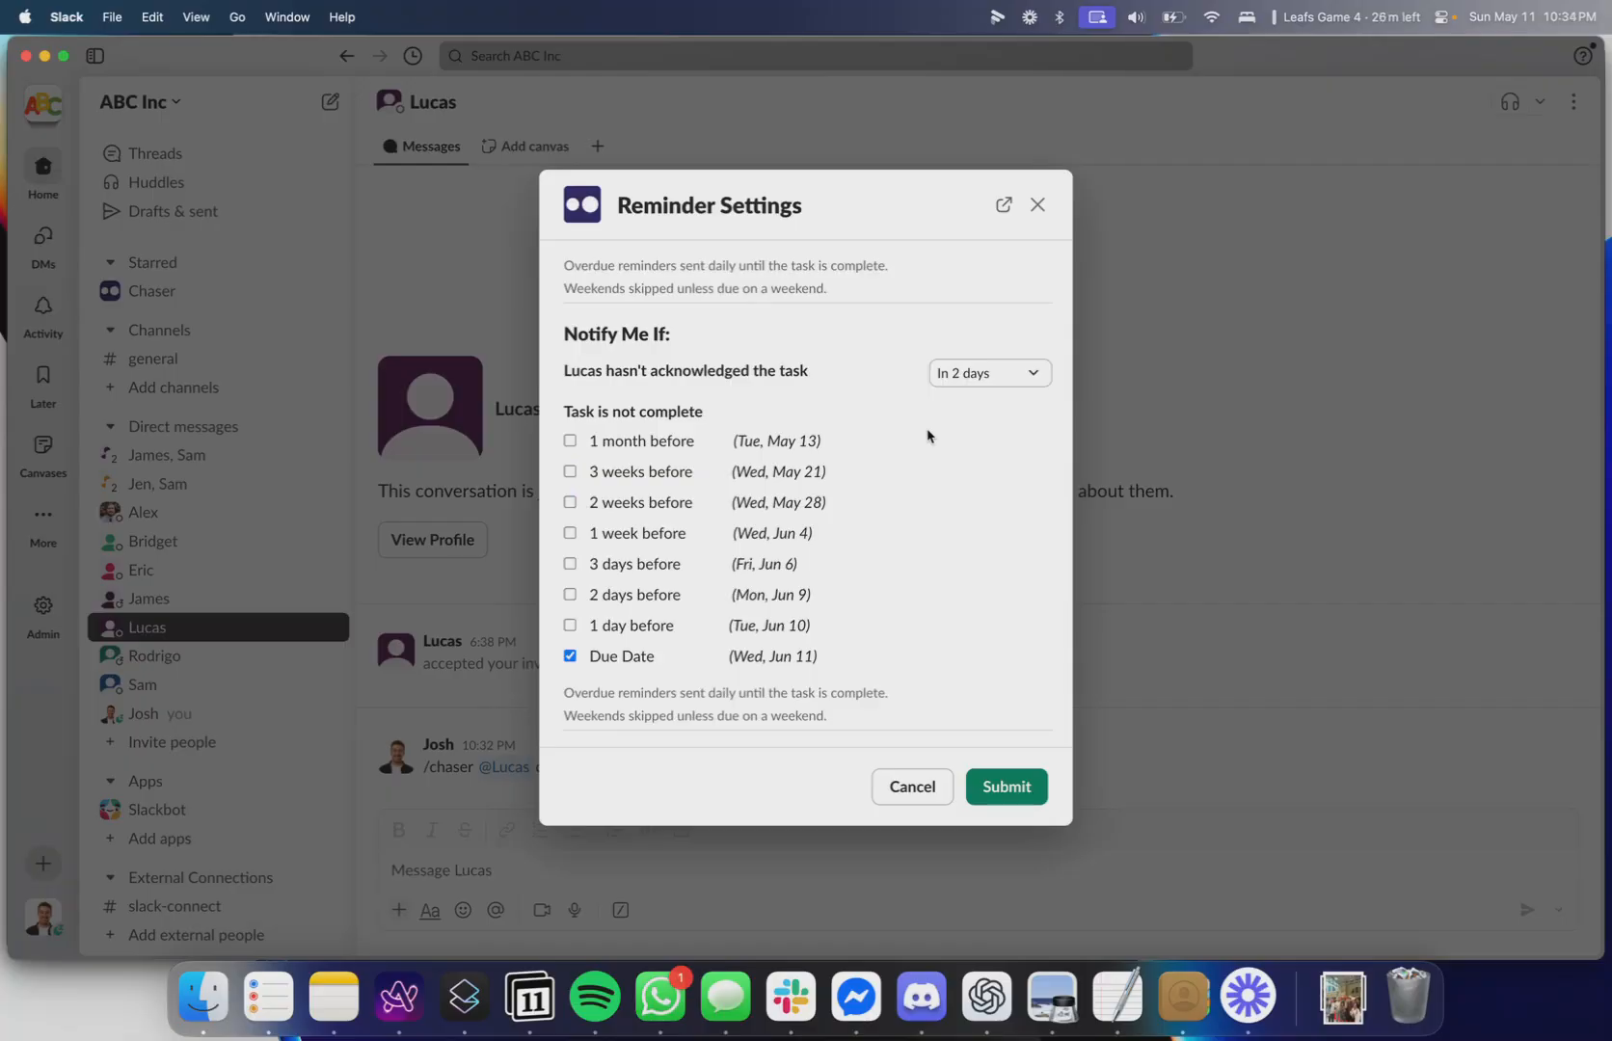
scroll(927, 436, up, 5)
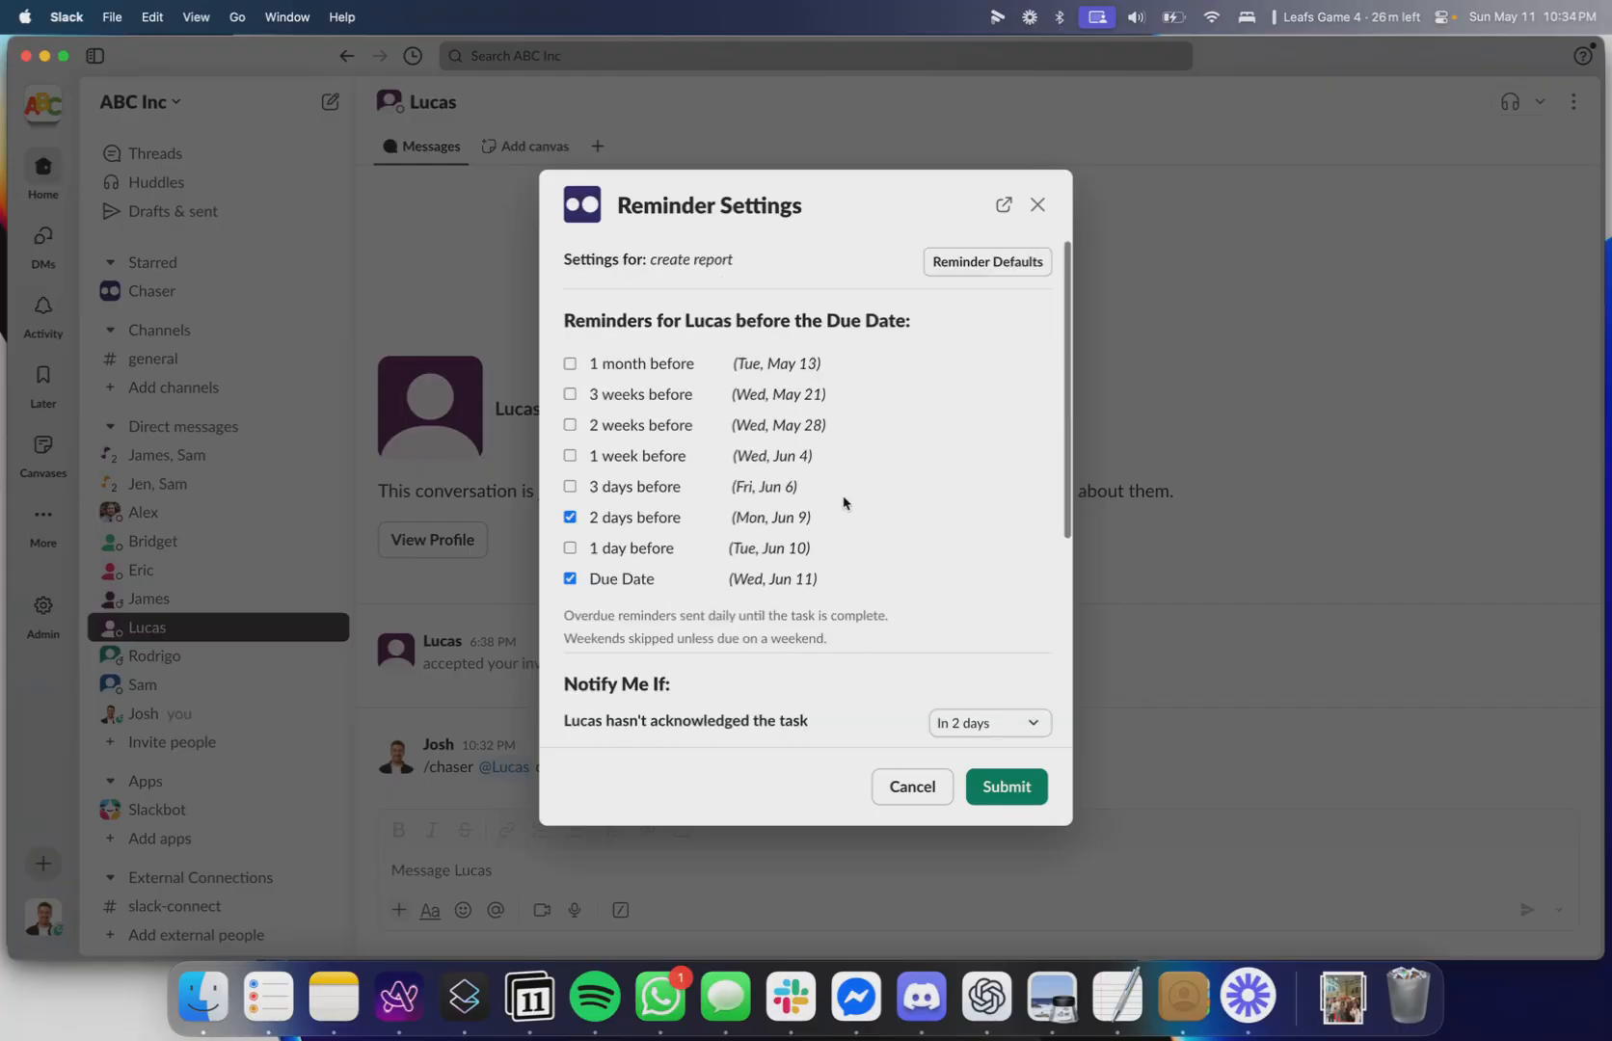
click(1037, 204)
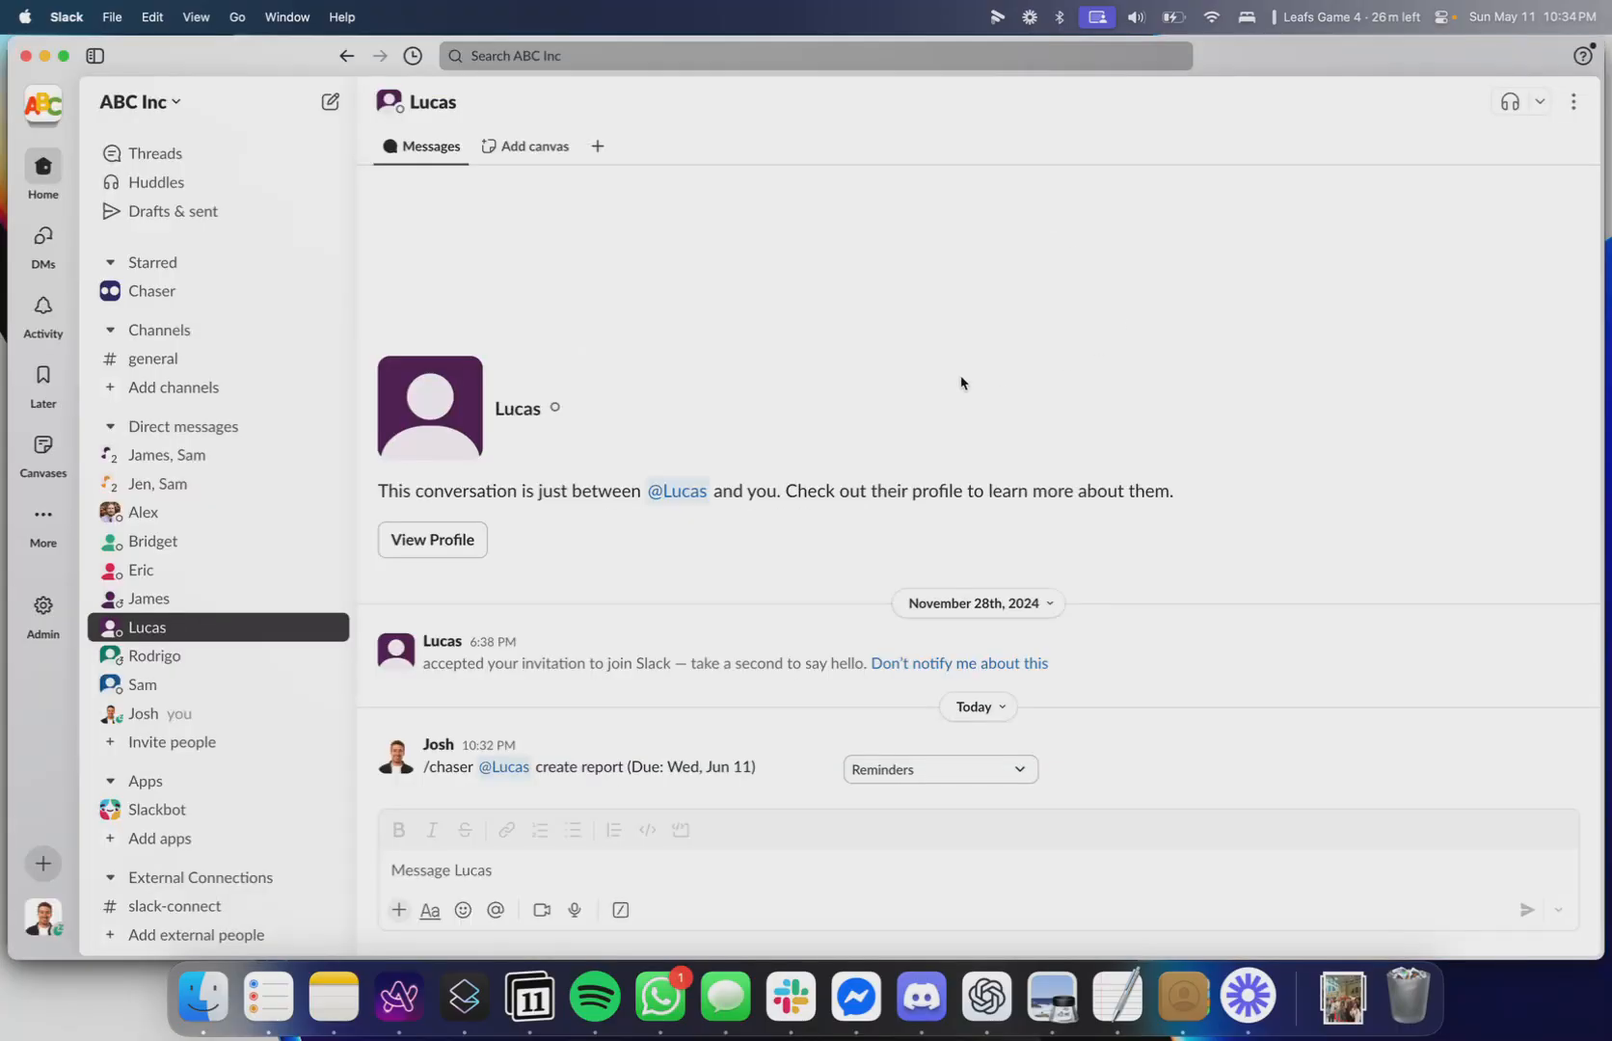
Create a public channel named proj-website-rebrand and add all members of ABC Inc to it.
click(170, 390)
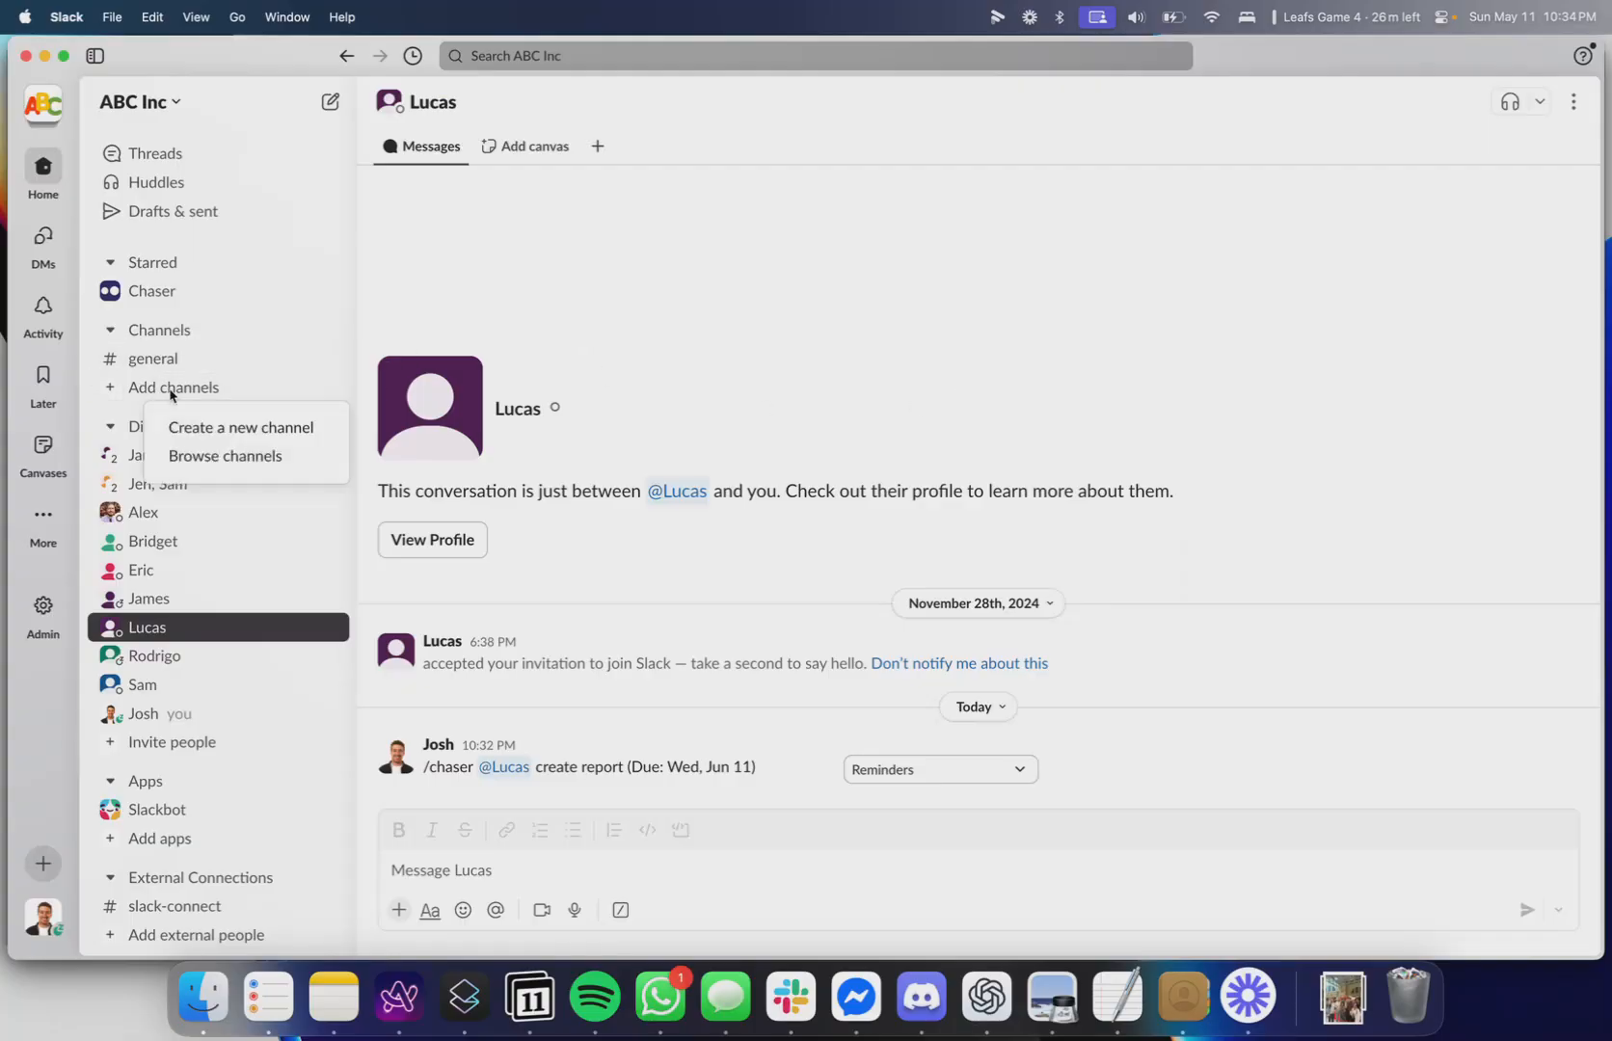
click(243, 432)
click(405, 804)
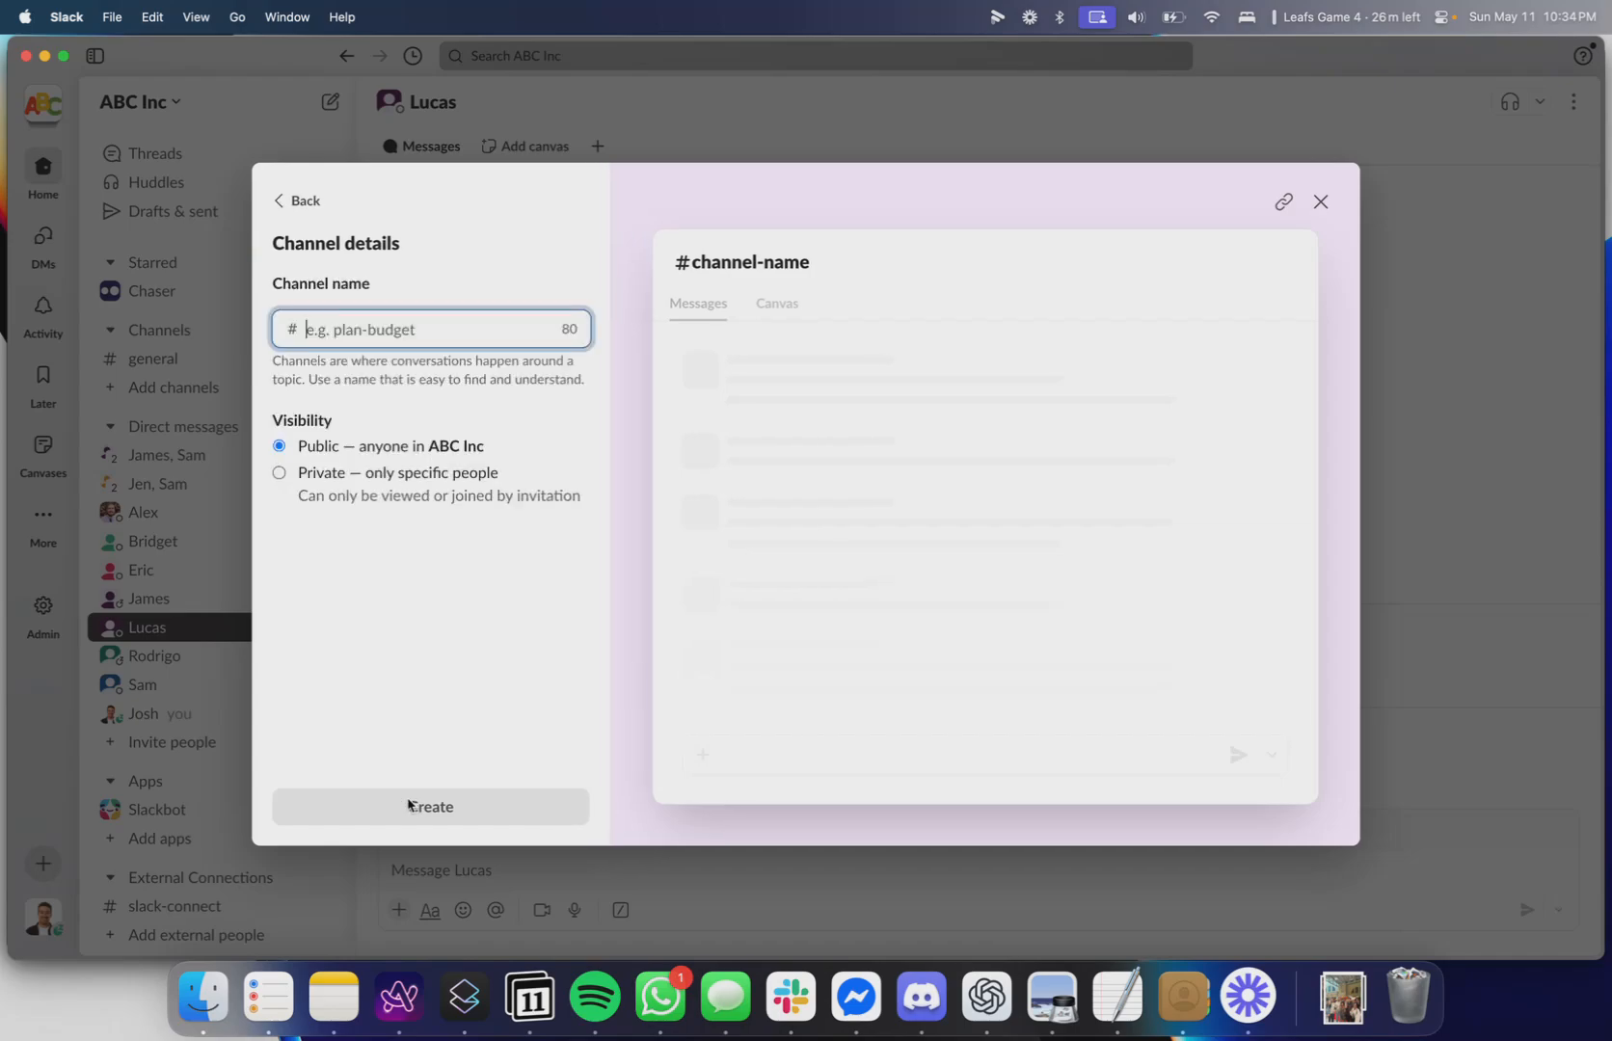
text(proj-website-rebrand)
click(472, 806)
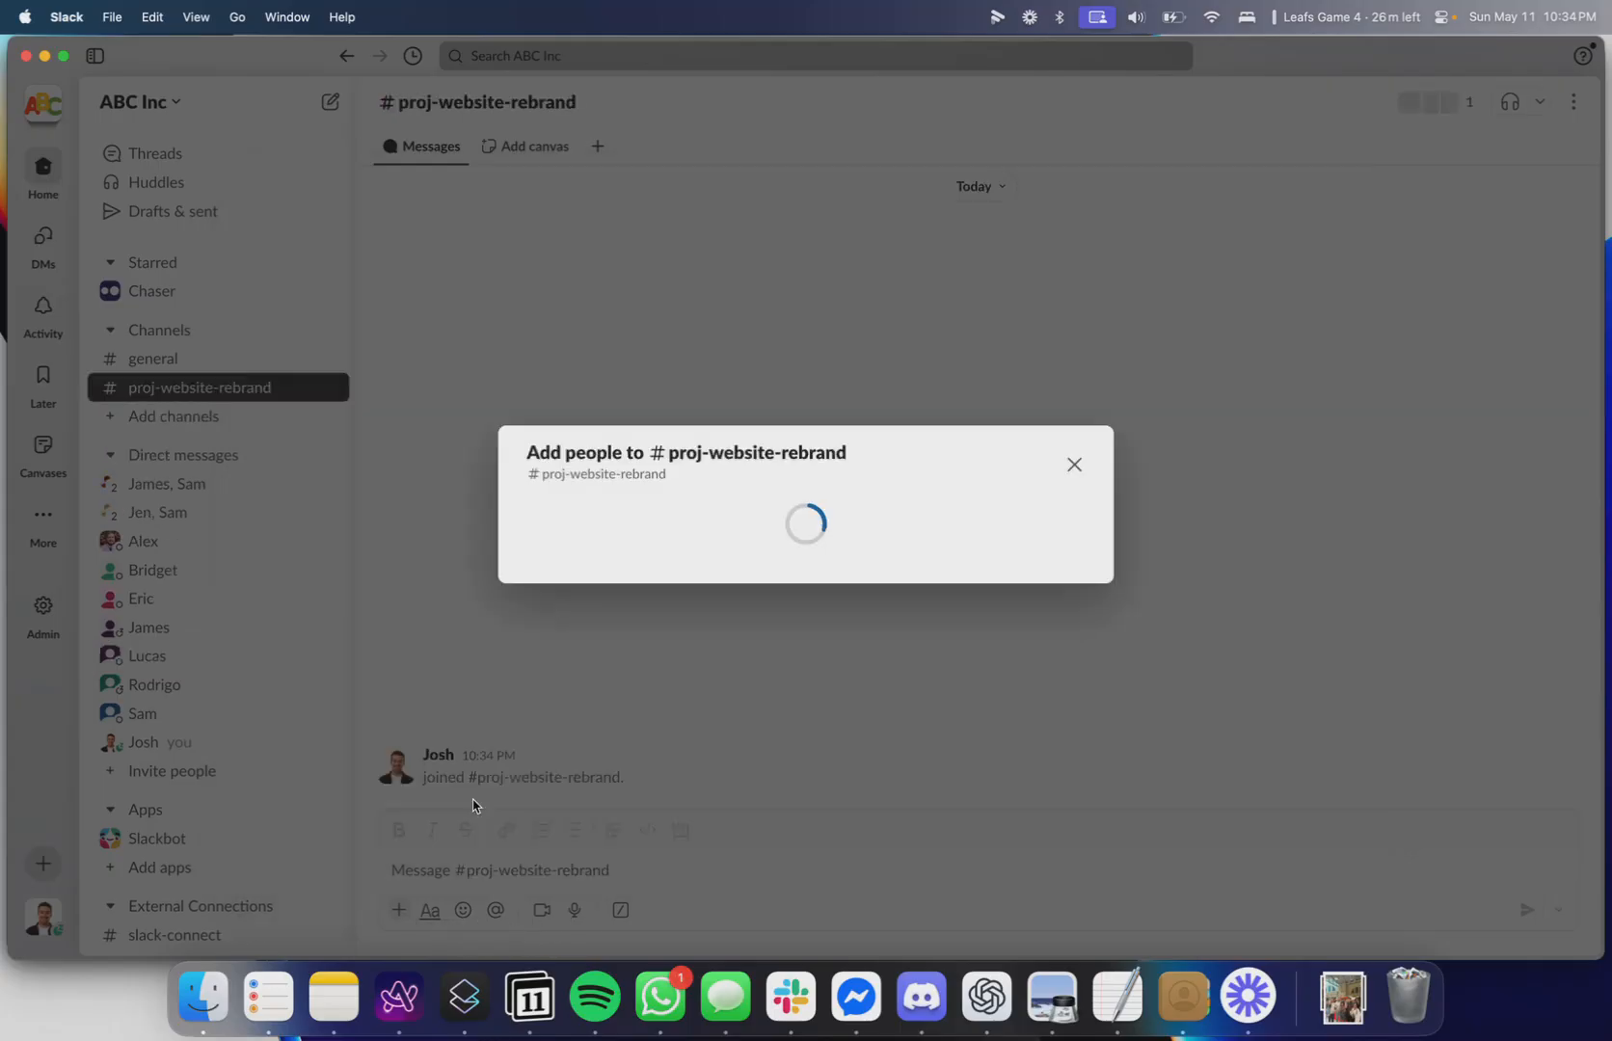
click(1069, 535)
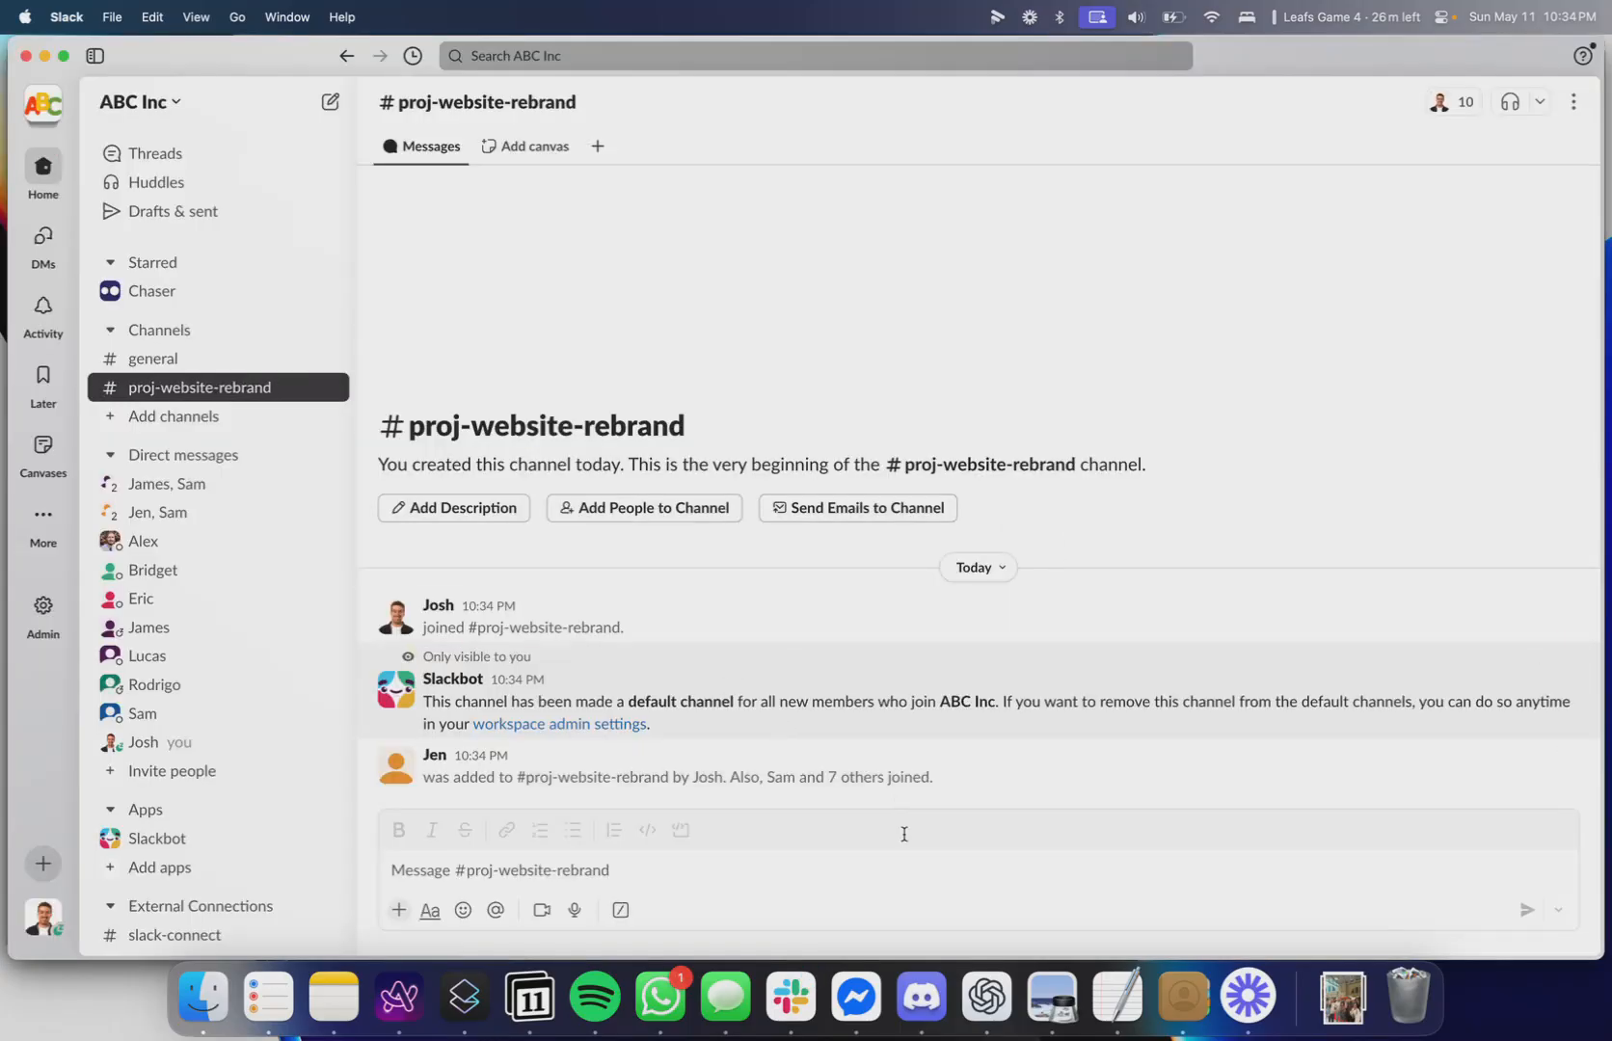
Assign a channel member a Chaser task to create first draft of brand colors.
click(903, 862)
text(/c)
key(Return)
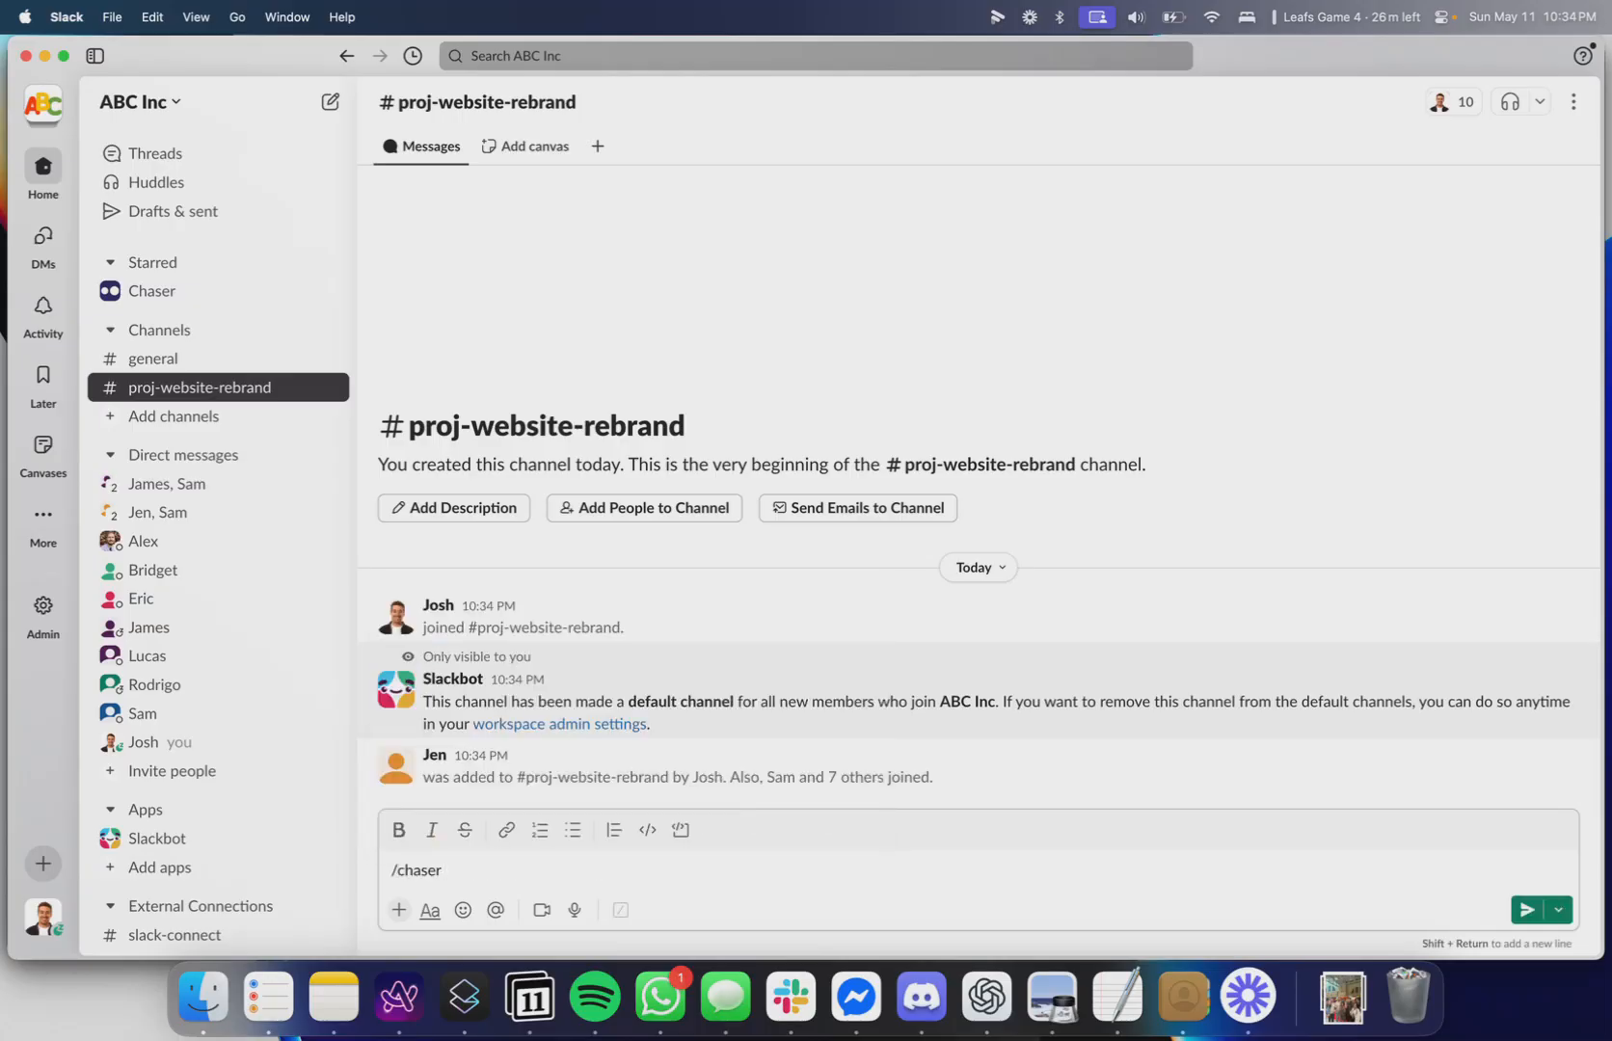
text(@s)
key(Return)
text(create first d)
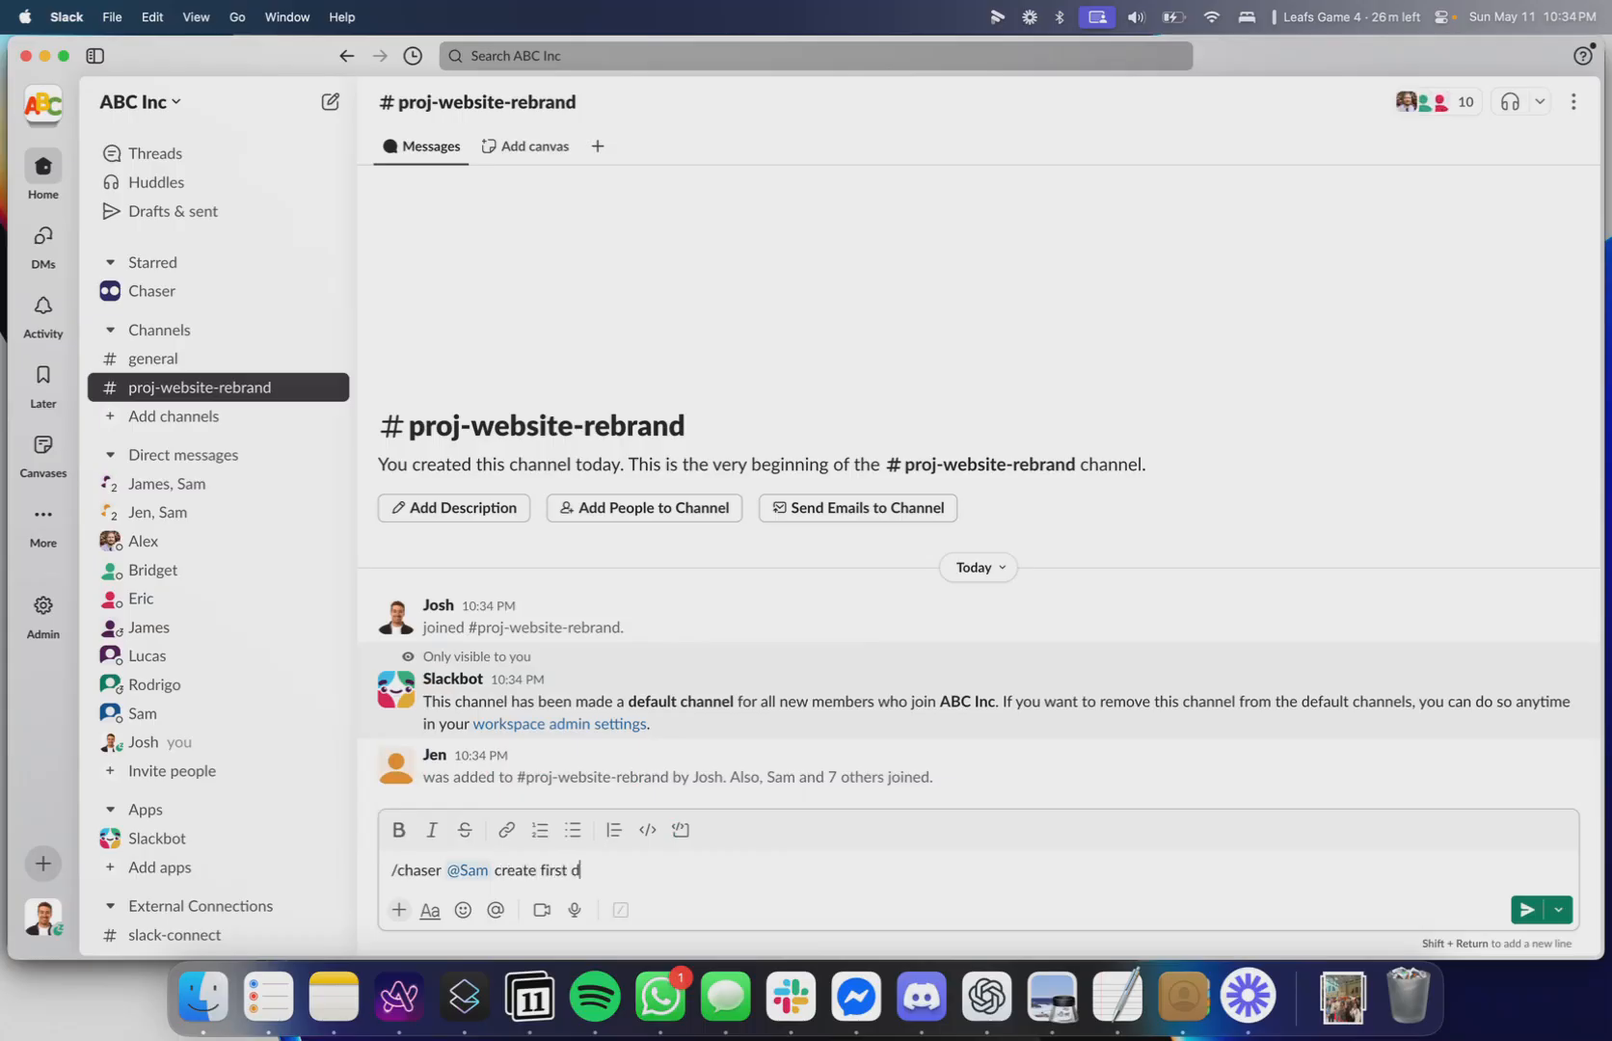
text(raft of brand colors)
key(Return)
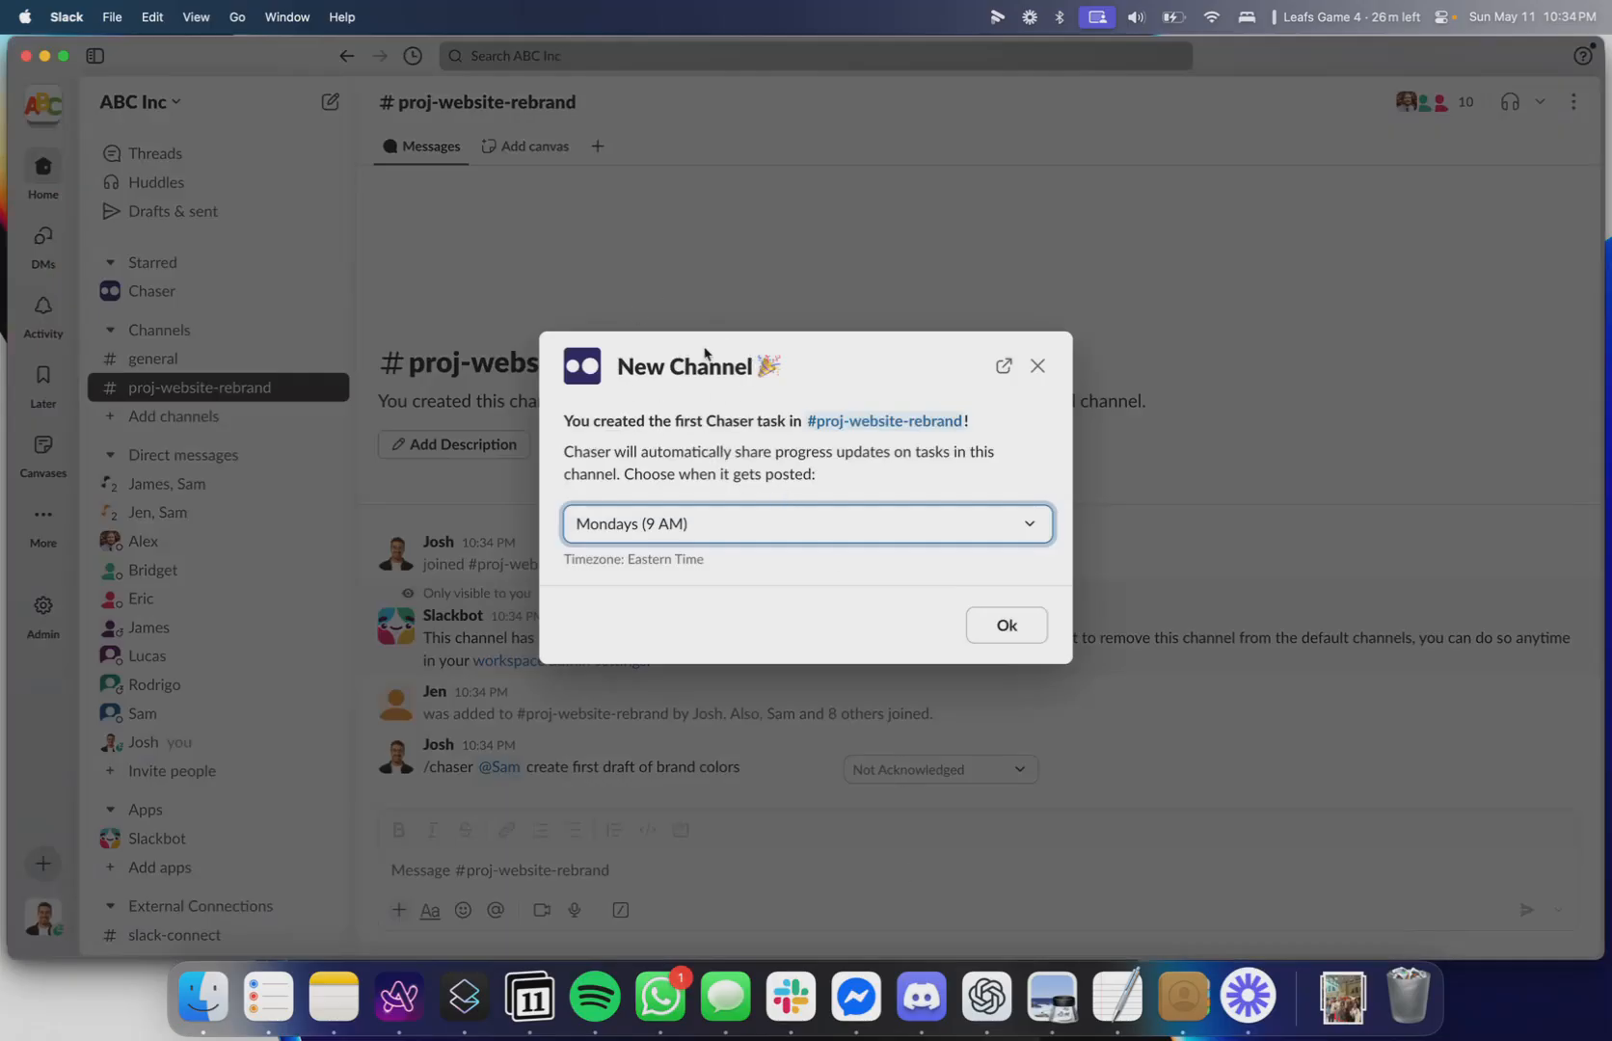
Keep the channel's progress update schedule at Mondays (9 AM) and confirm the new channel dialog.
triple_click(567, 424)
click(818, 436)
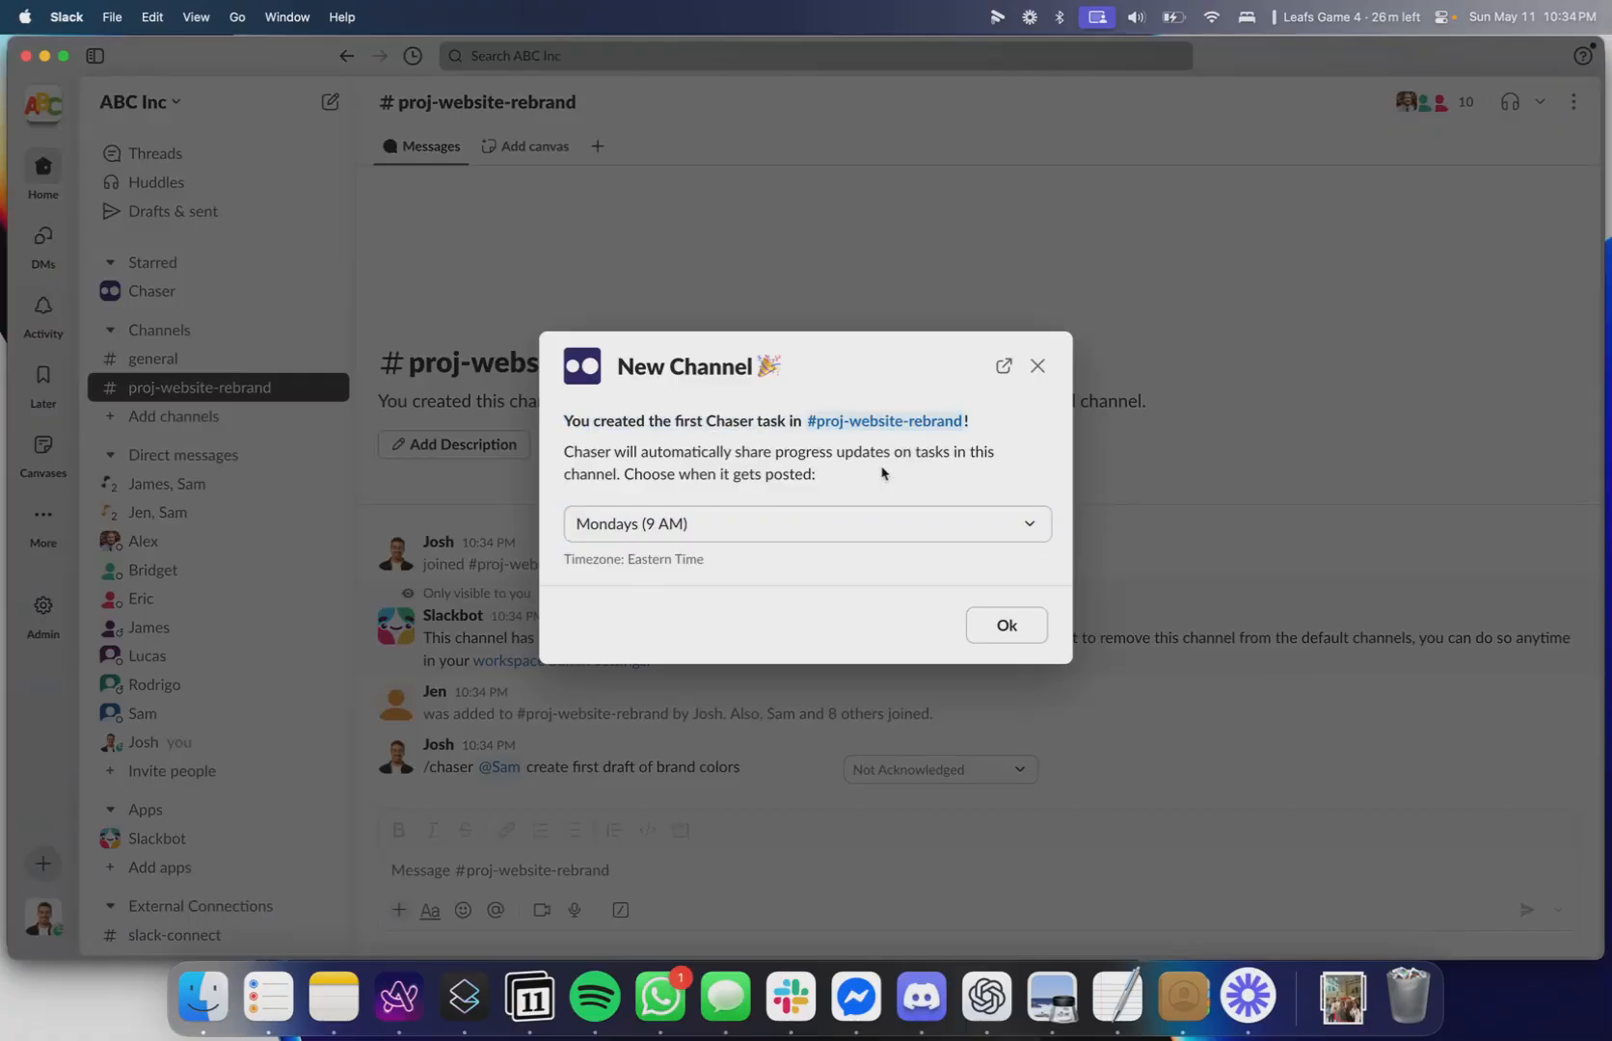
double_click(581, 455)
drag(582, 455, 824, 472)
click(589, 470)
click(827, 474)
click(750, 528)
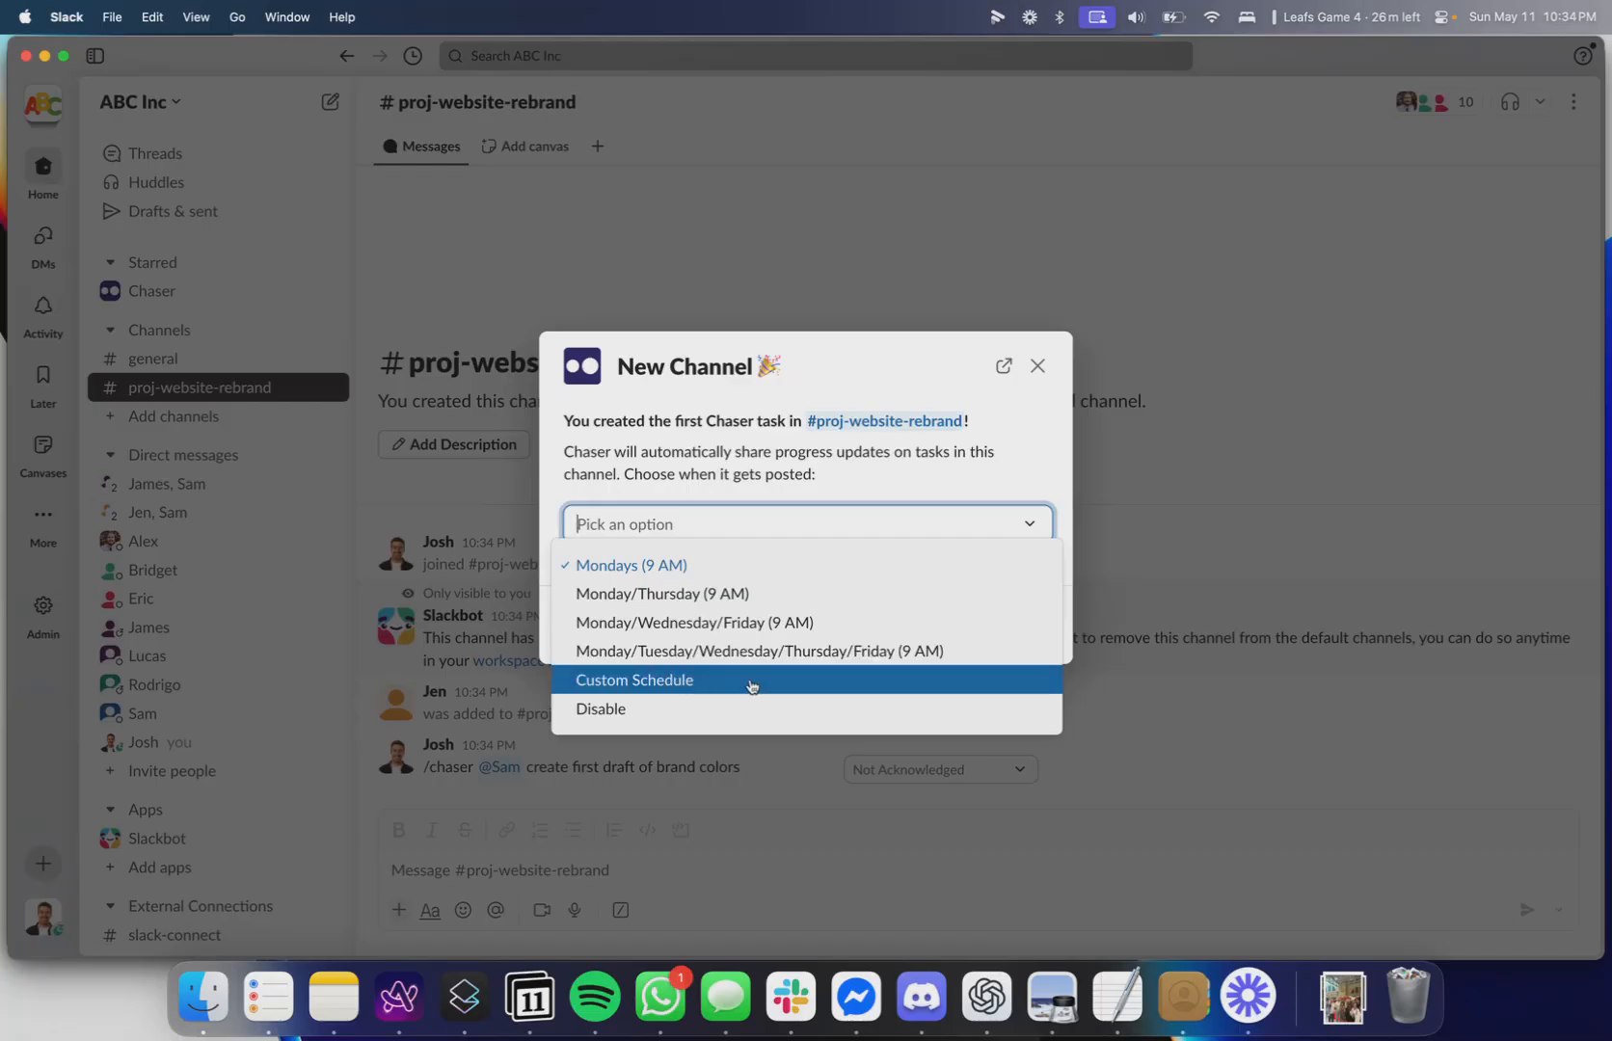
click(907, 506)
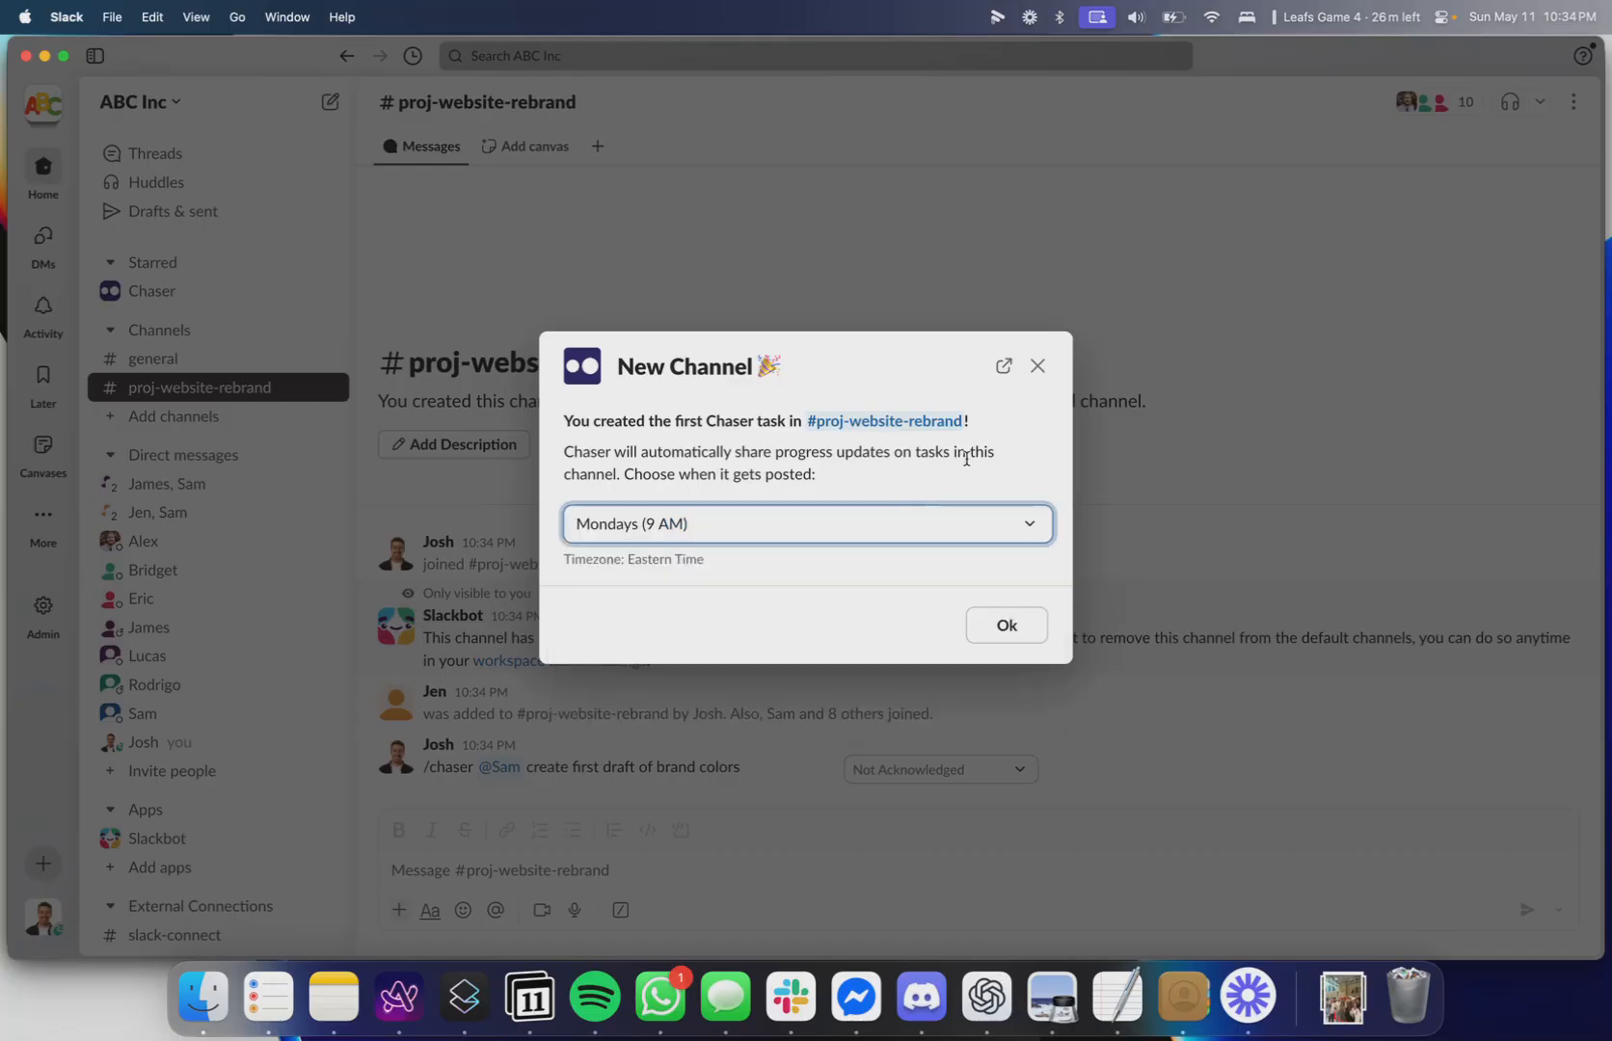
click(989, 623)
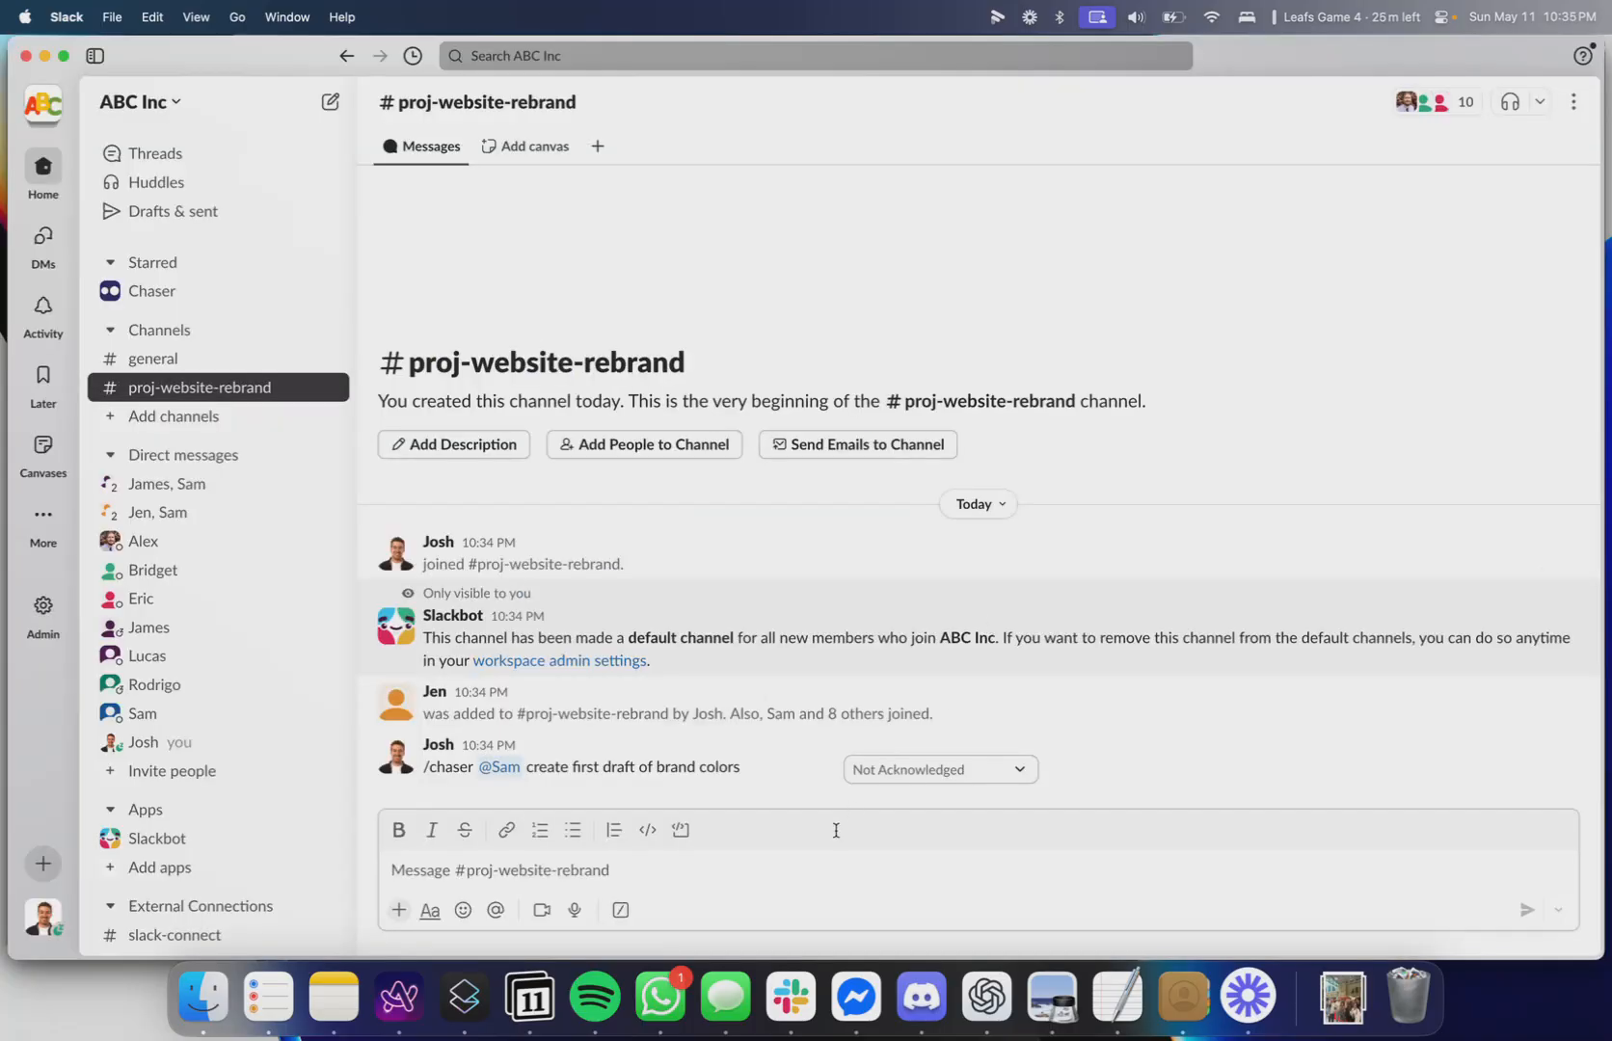
Assign yourself a Chaser task to pick up donuts for everyone.
text(/c)
key(Return)
text(@Jo)
key(Return)
text(pick)
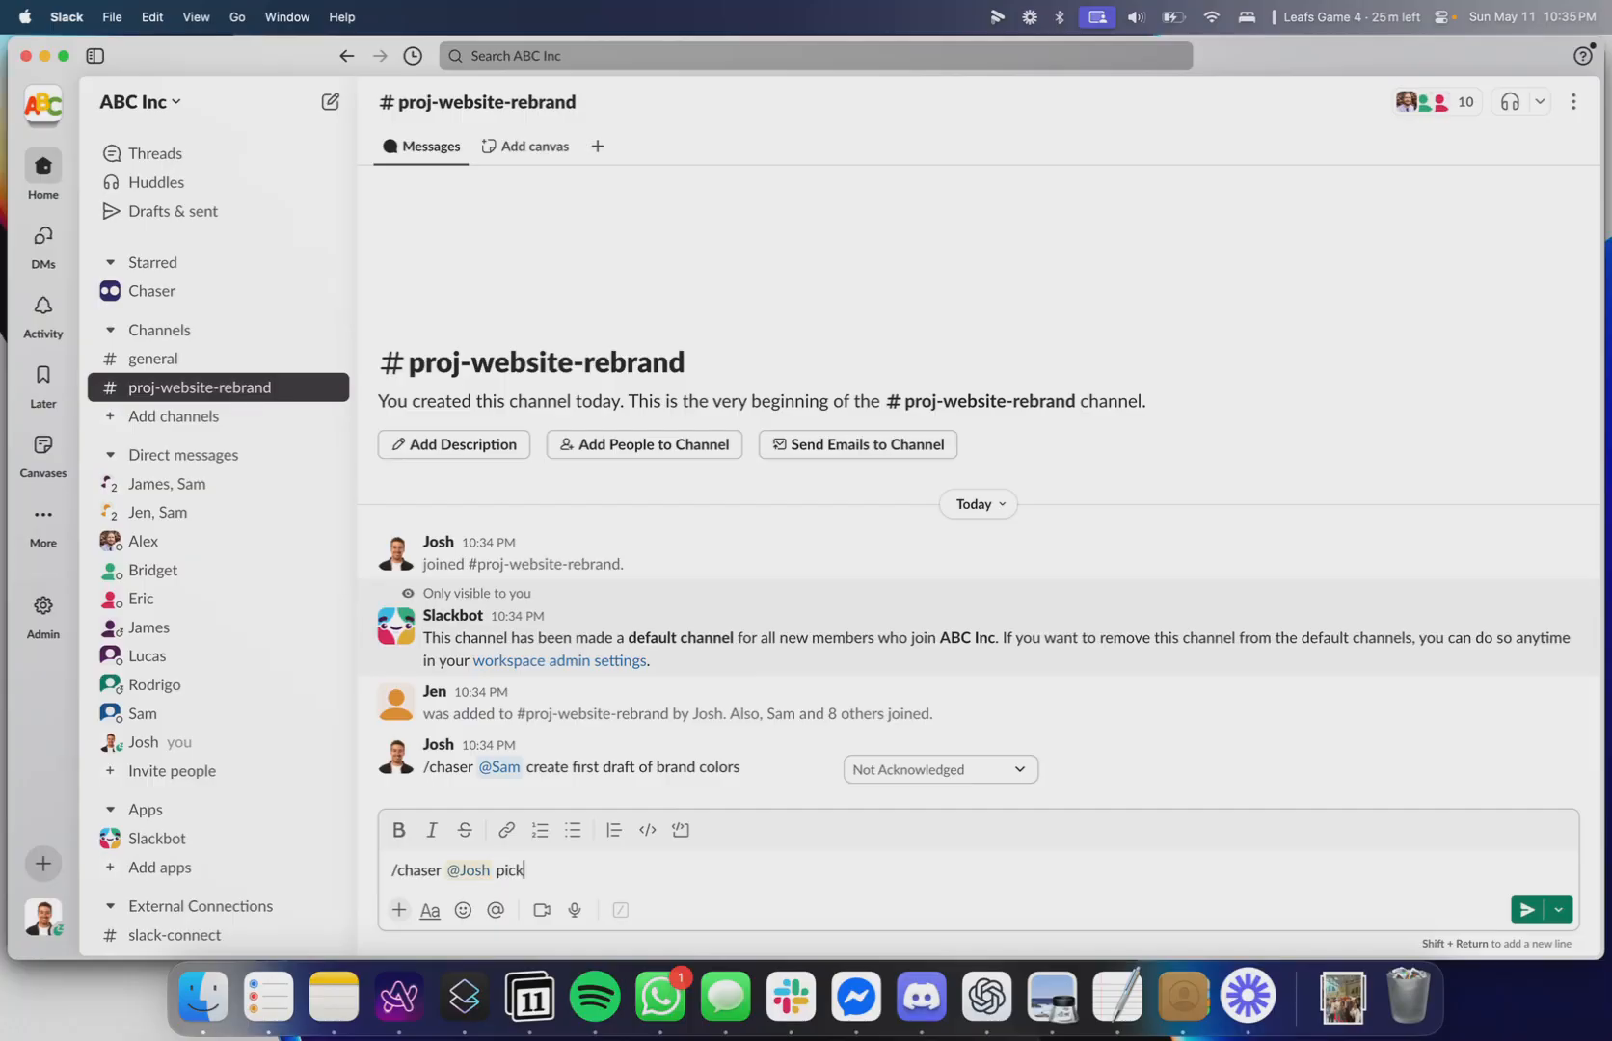
text( up donuts for everyone)
key(Return)
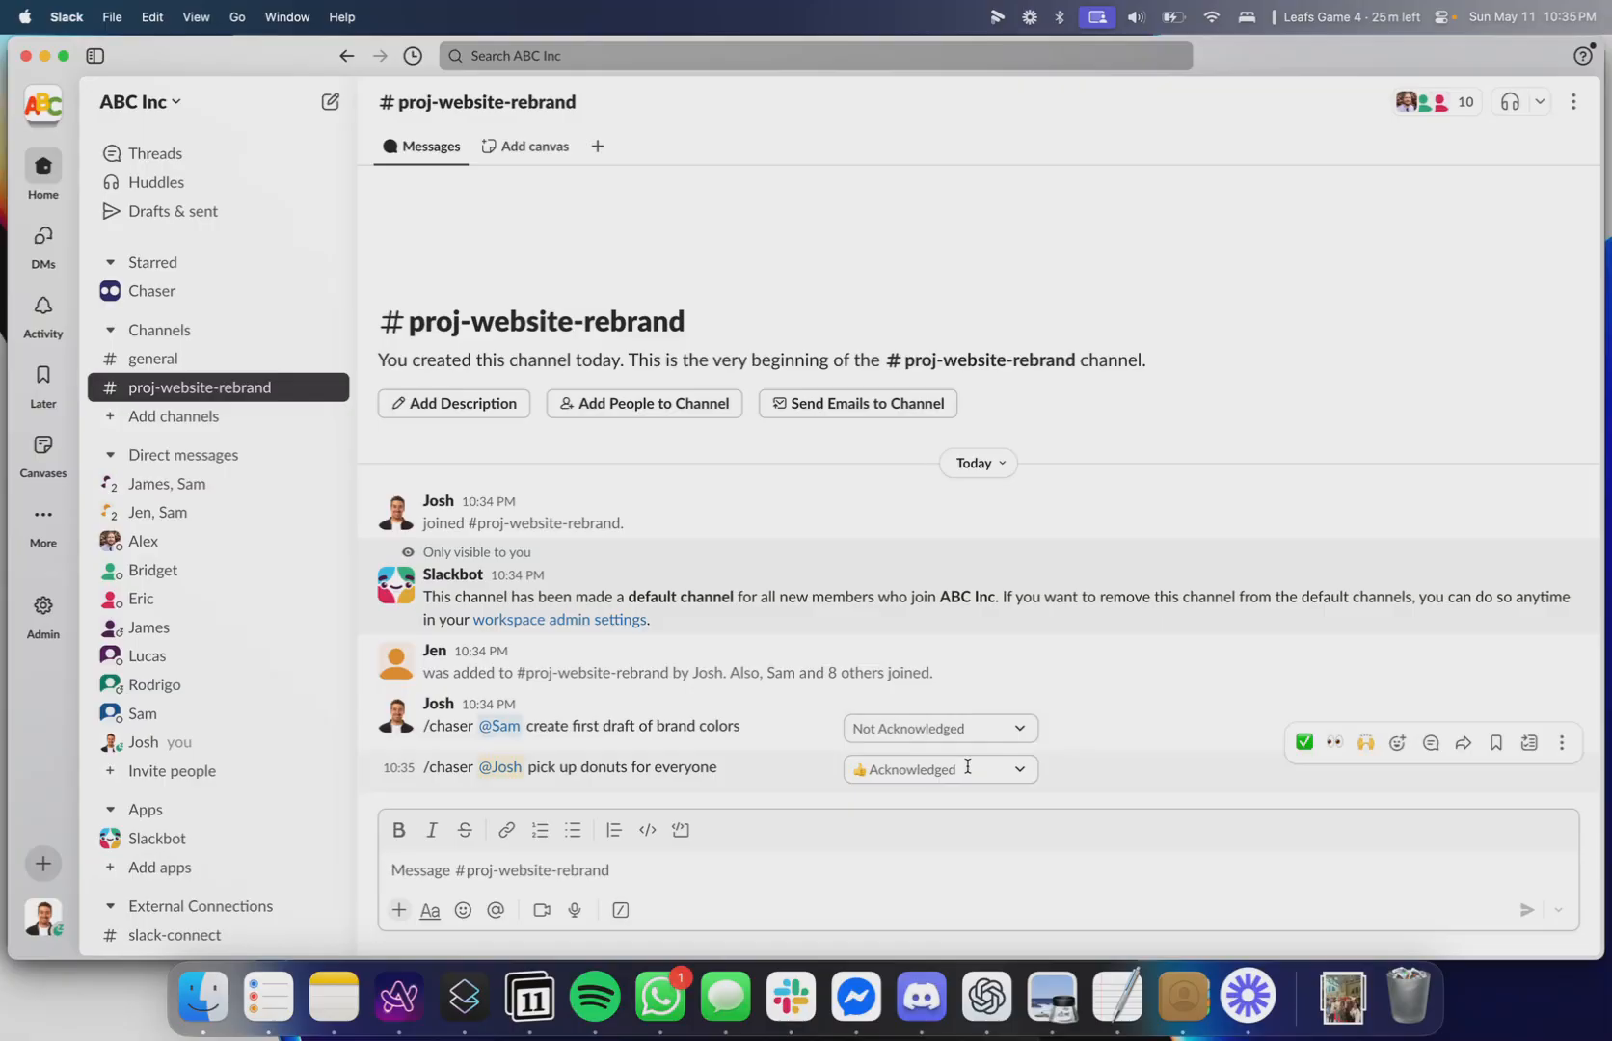
Post a series of random filler text messages to the channel.
text(j)
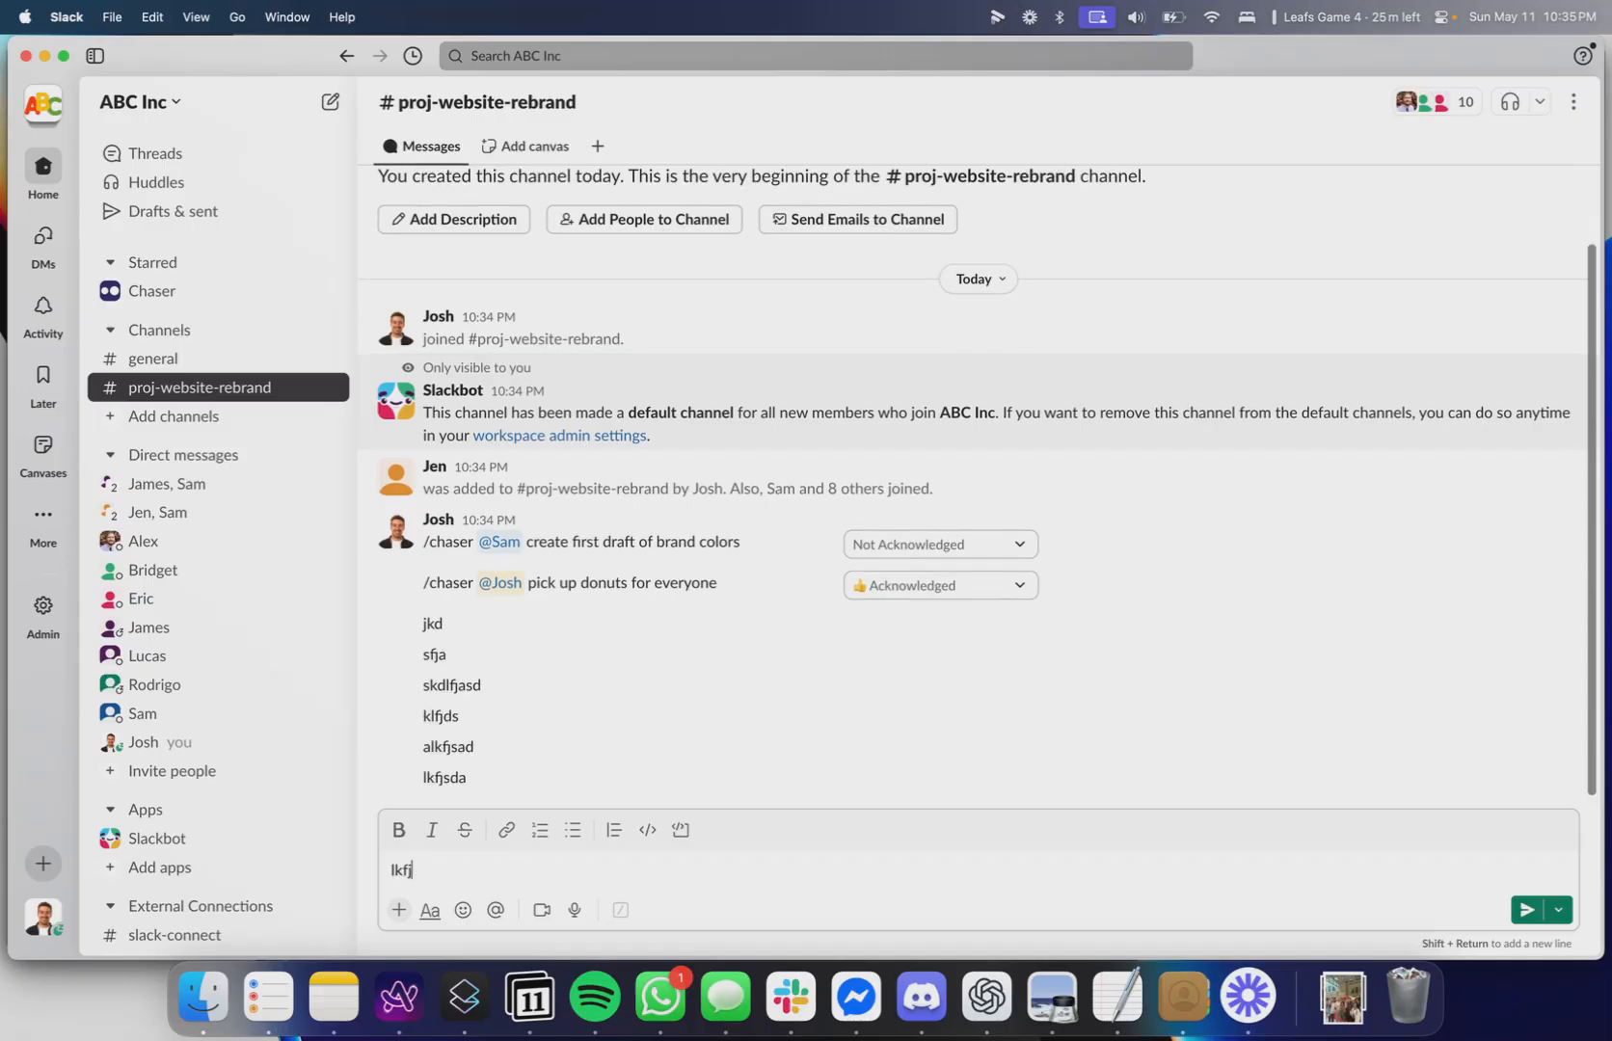
text(kd sfja skdlfjasd klfjds alkfjsad lkfjsda lkfjs adklfj lsdakfjsal dkfjsd lkfjs ldkfjs aldkfja sldkfjas ldkfjas ldkfj laskdfjals kdfj lsa)
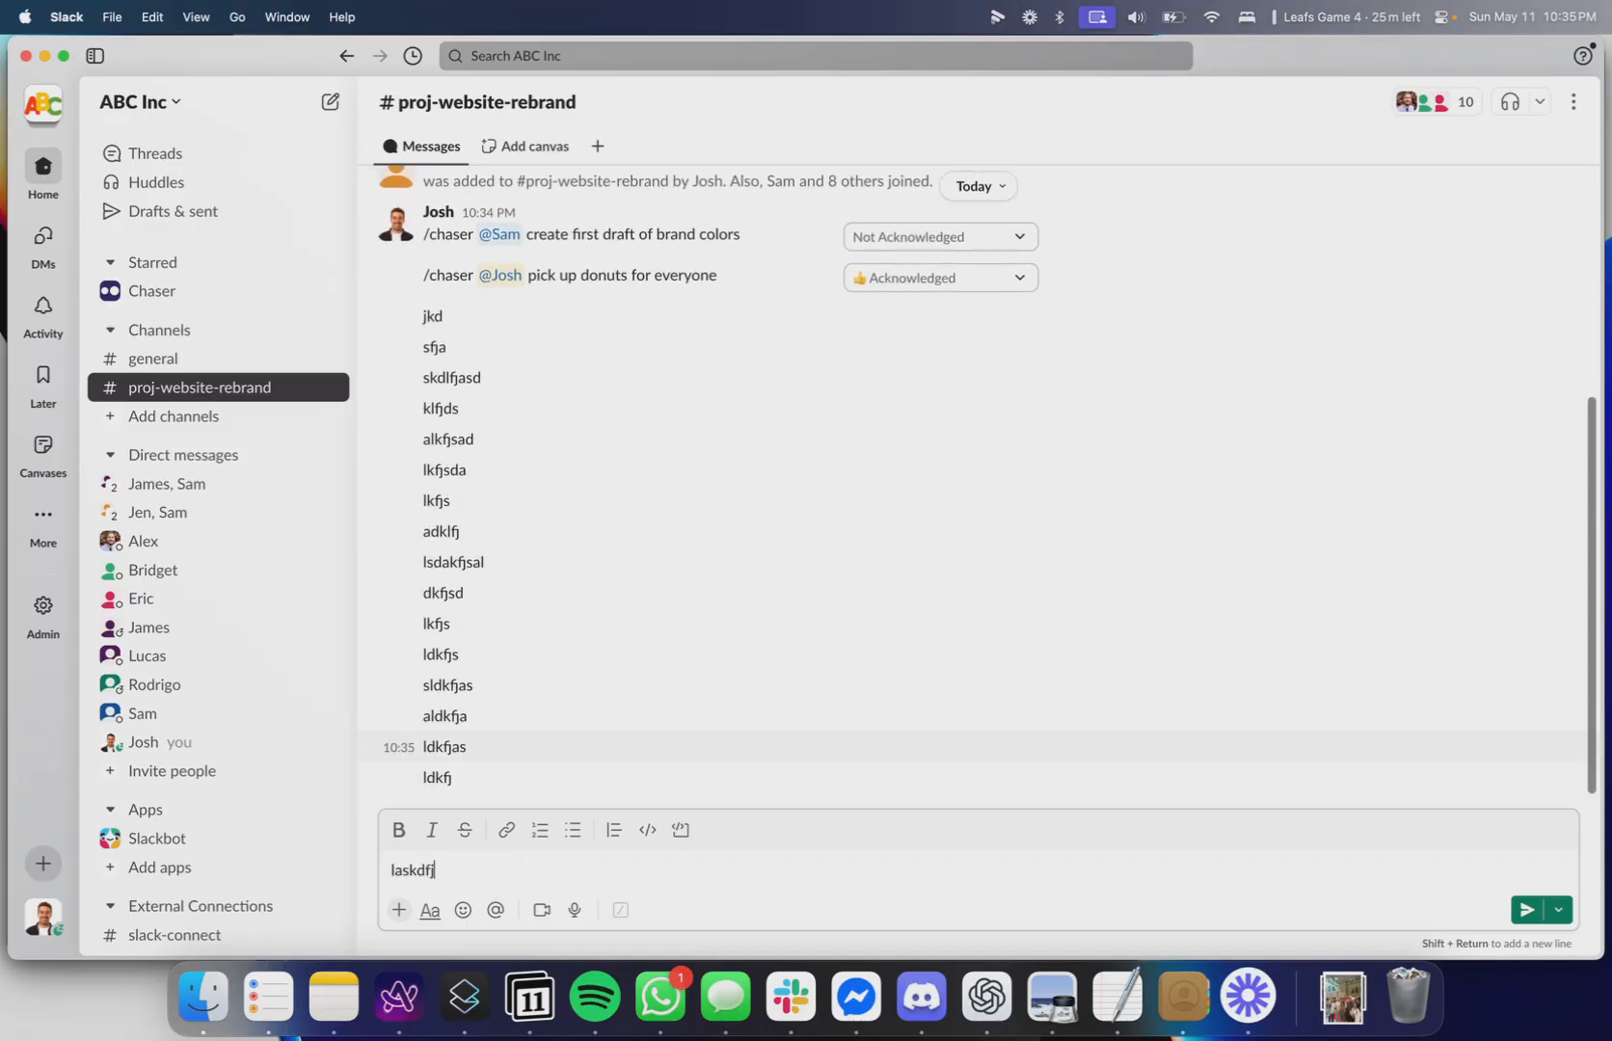
text(kdjf aslkdjf lsadkjf laskdjf lsakdjf)
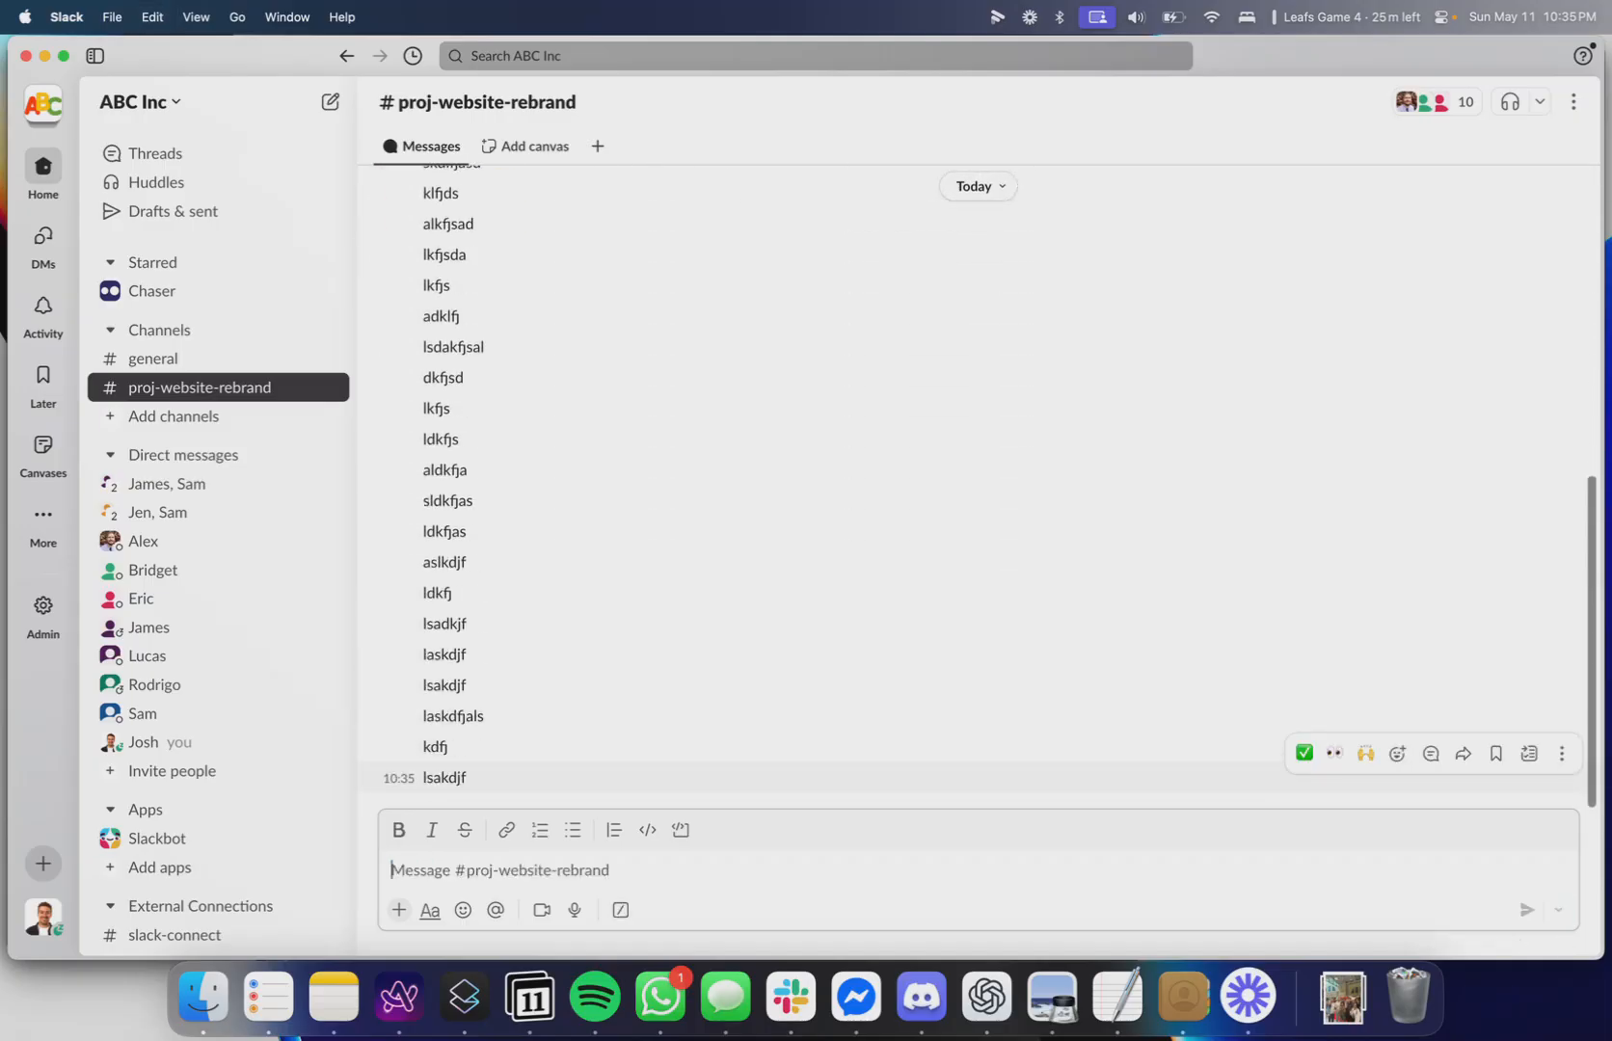
Run the /chaser-report command and post the status report to the channel.
scroll(923, 490, up, 2)
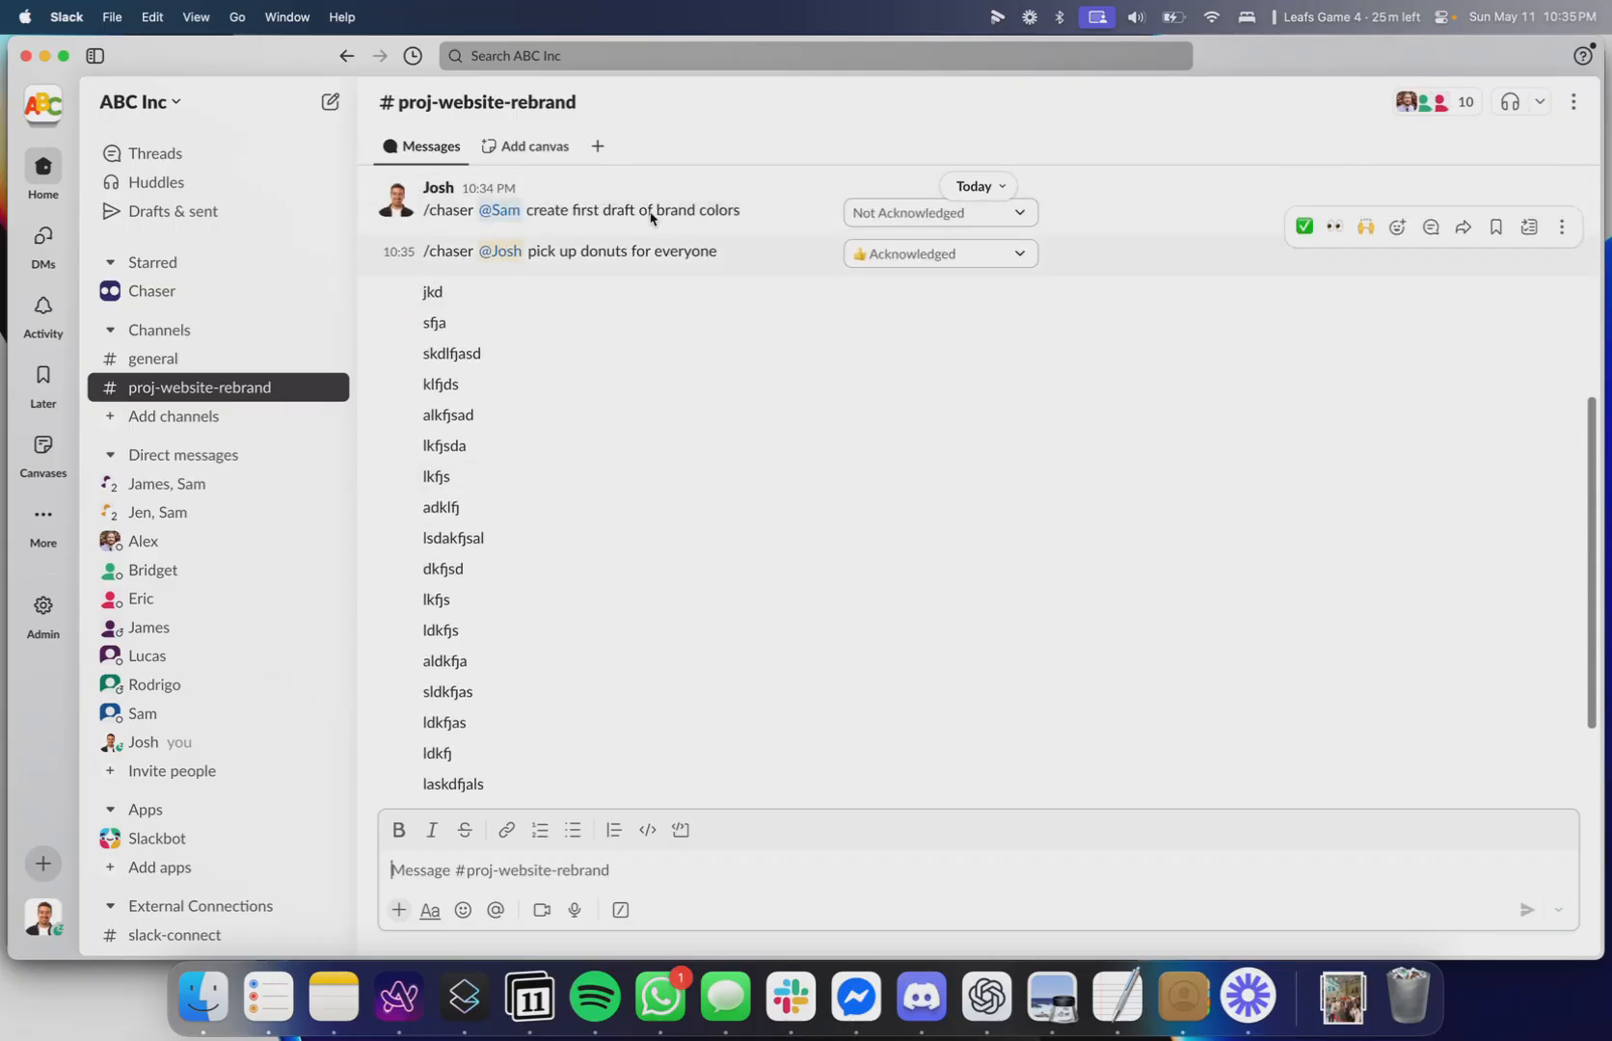
scroll(681, 210, down, 2)
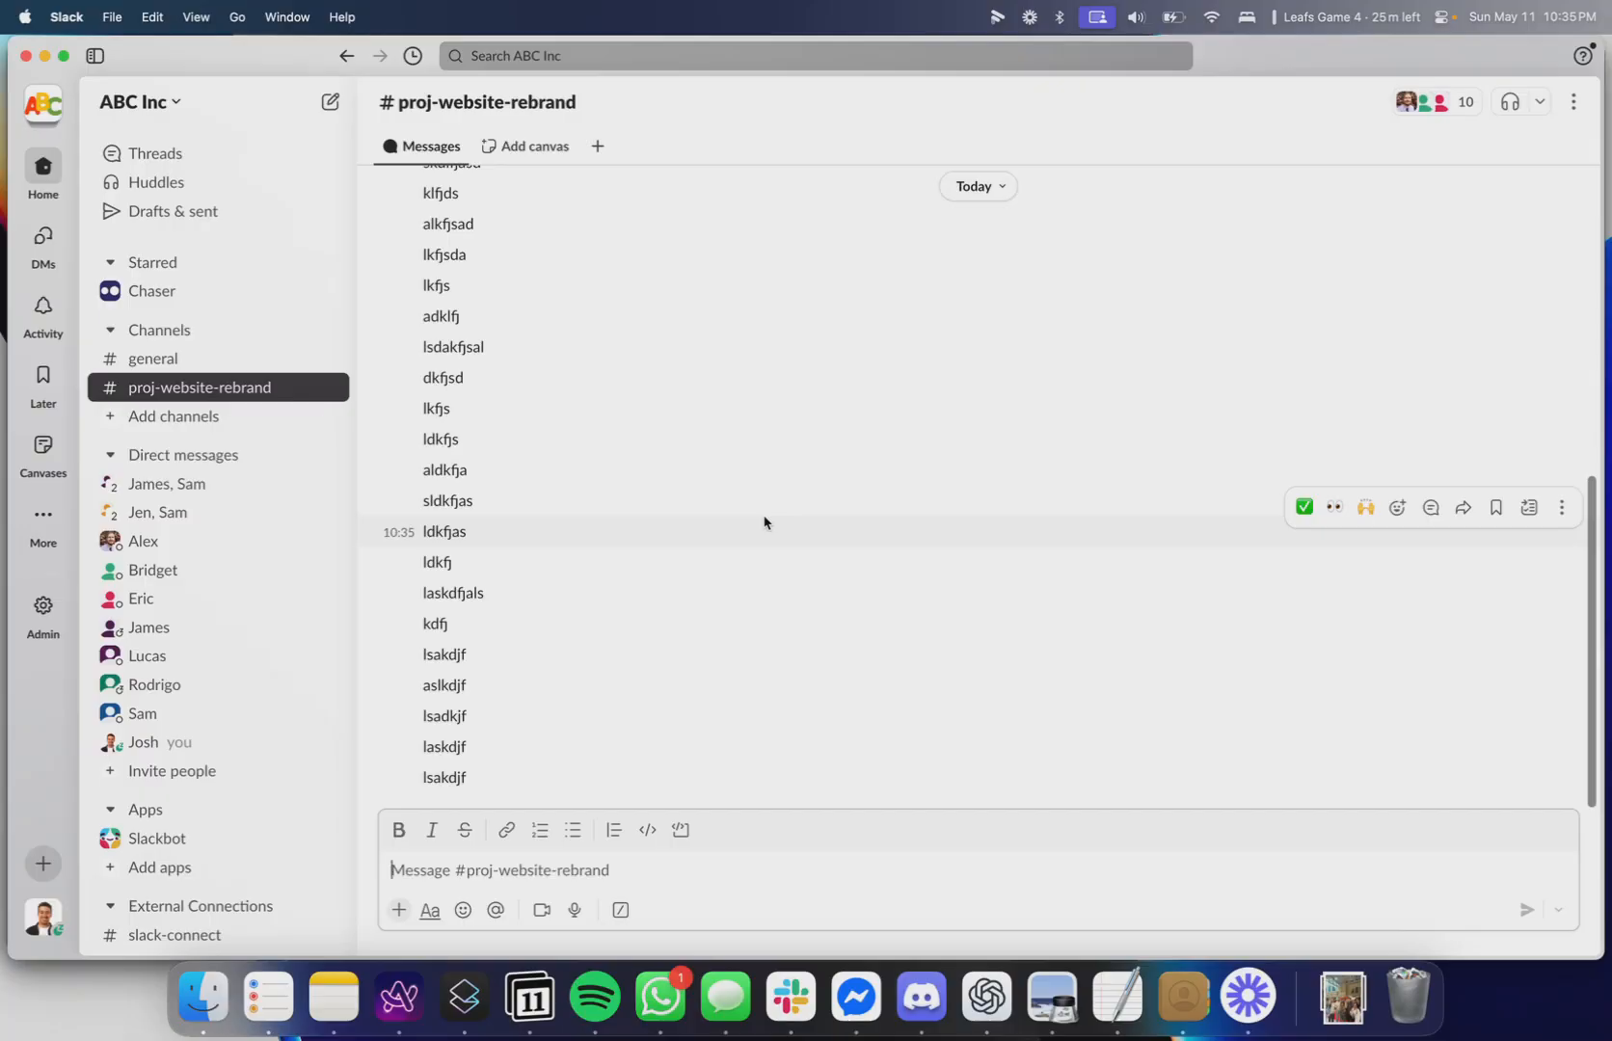
text(/c)
key(Down)
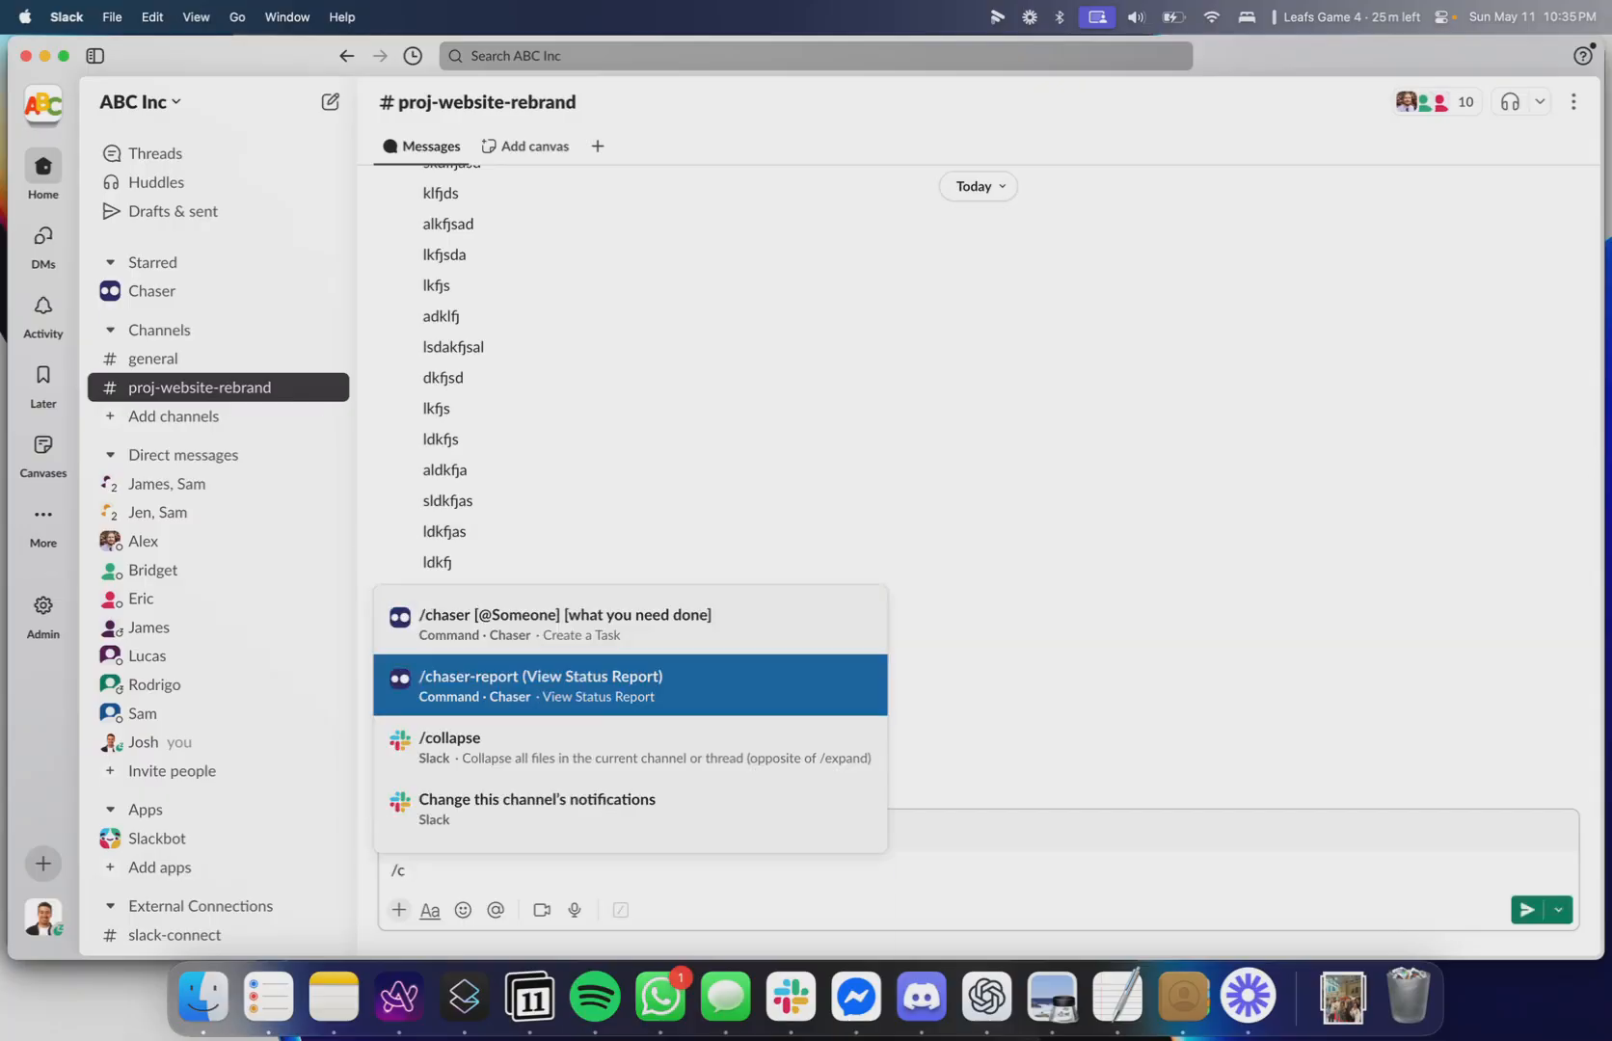
key(Return)
key(Return)
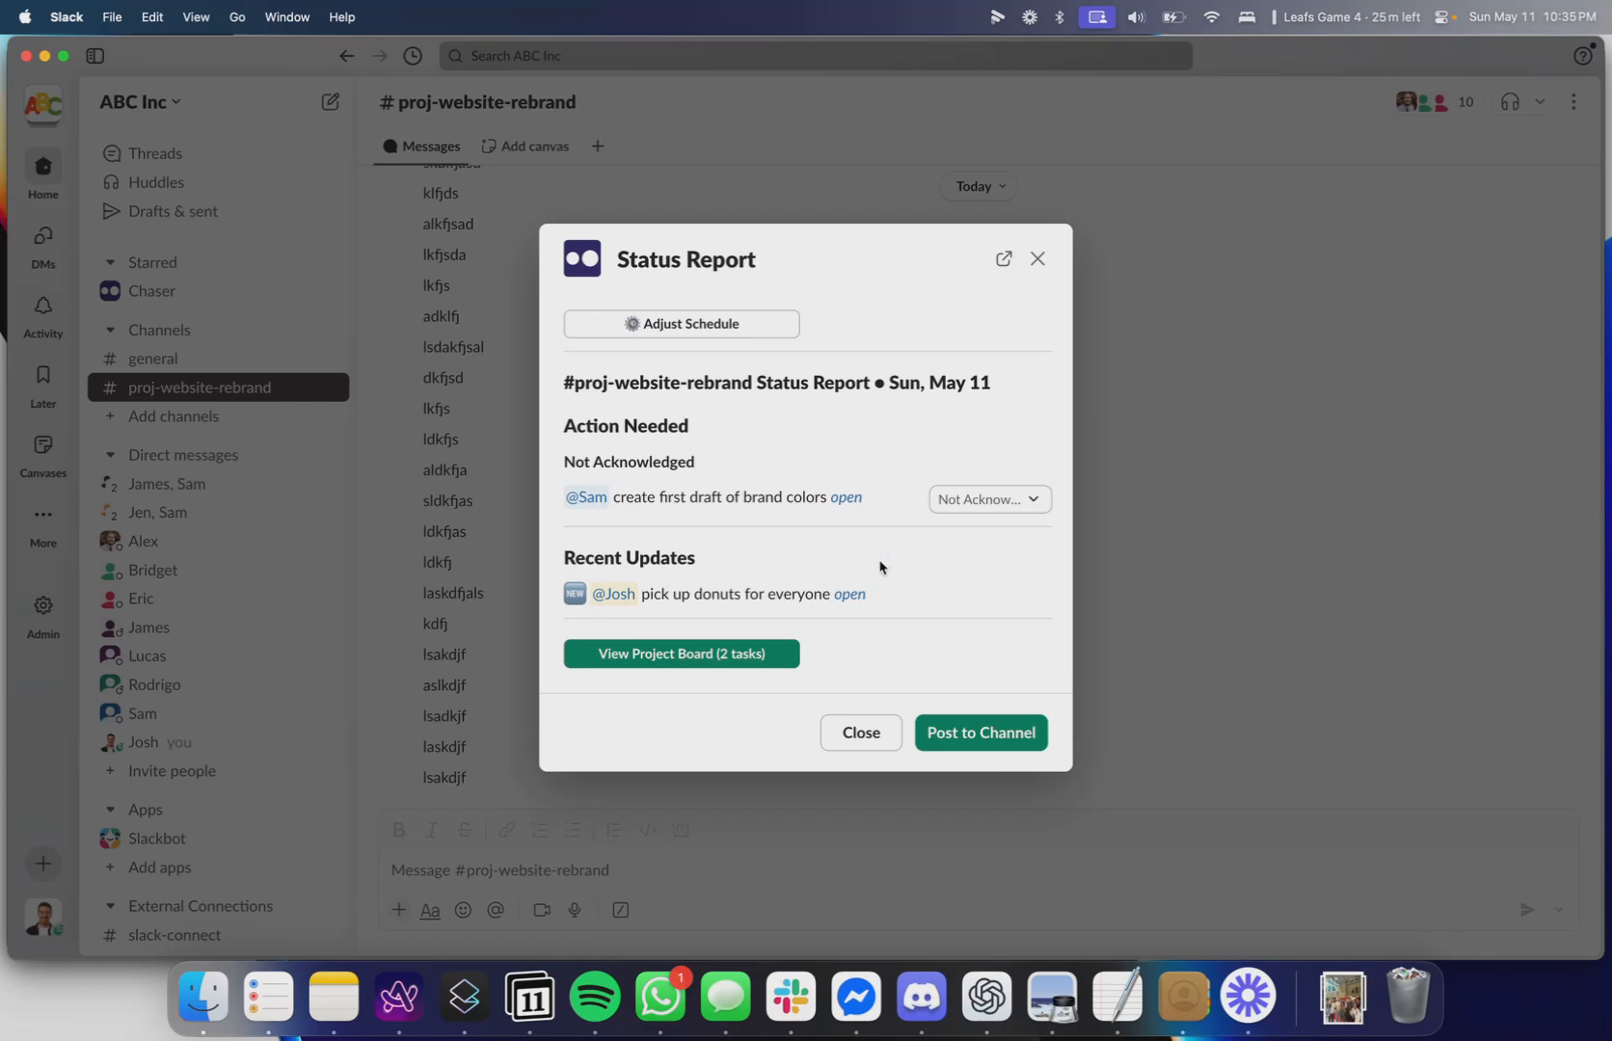
click(1025, 736)
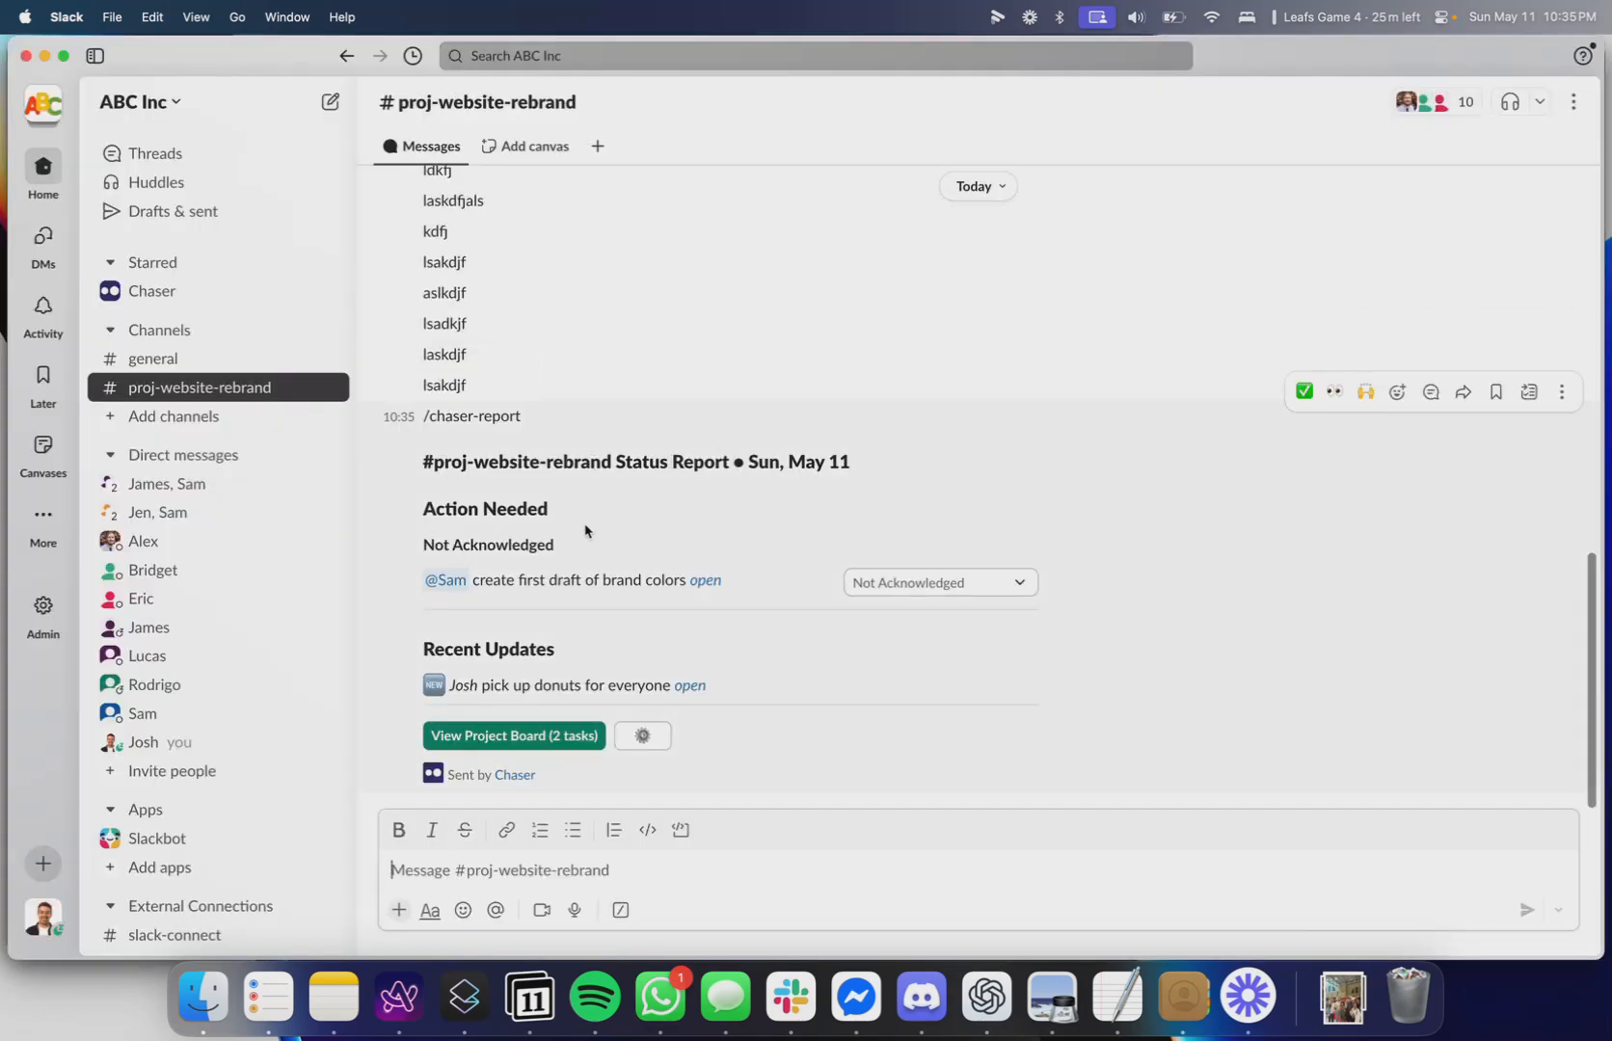
triple_click(514, 508)
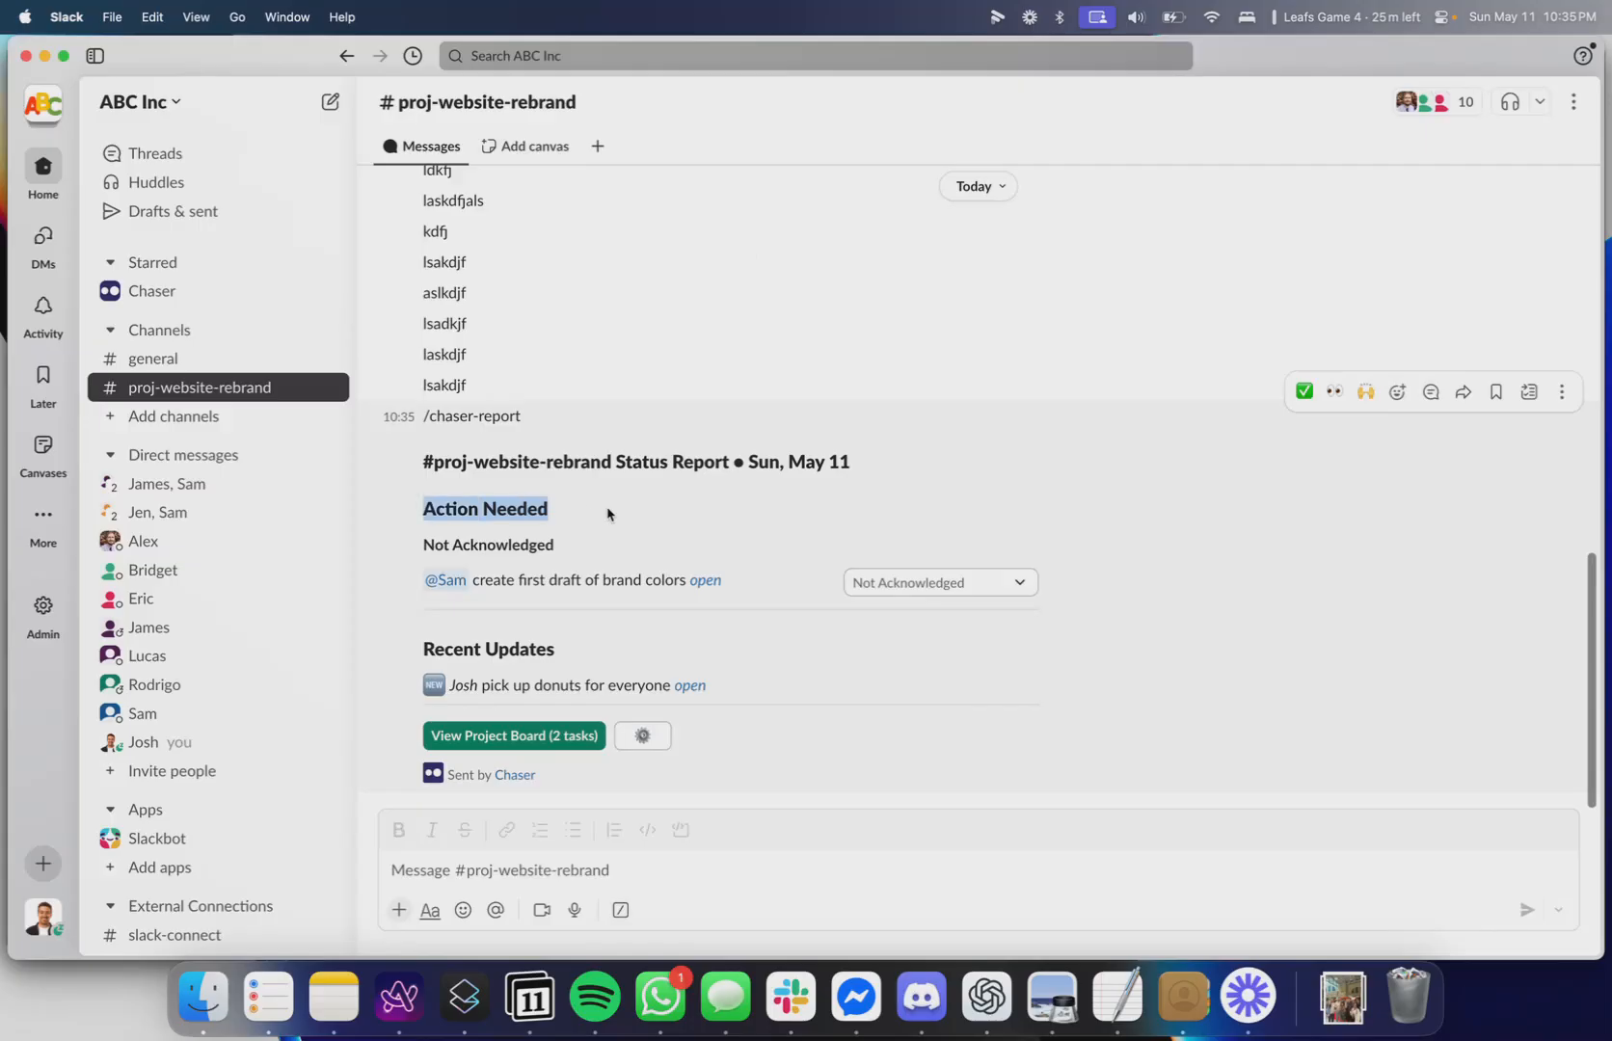
Mark Sam's brand colors draft task as Complete from the status report in the channel.
click(607, 513)
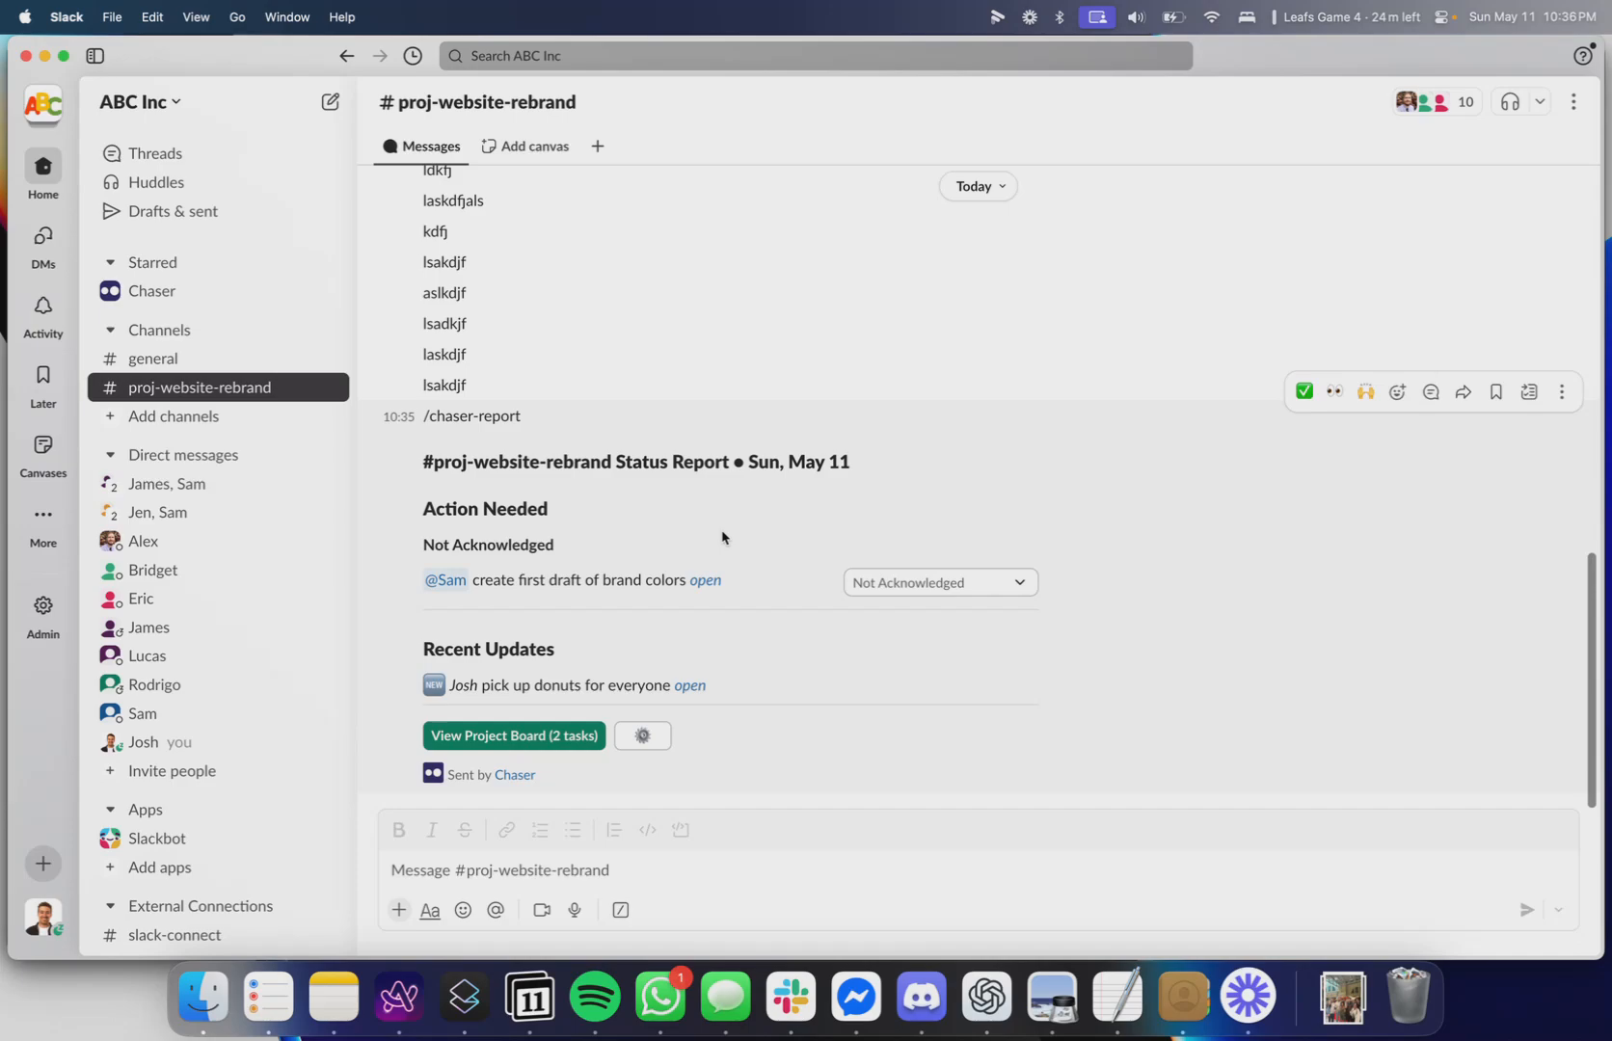
click(961, 588)
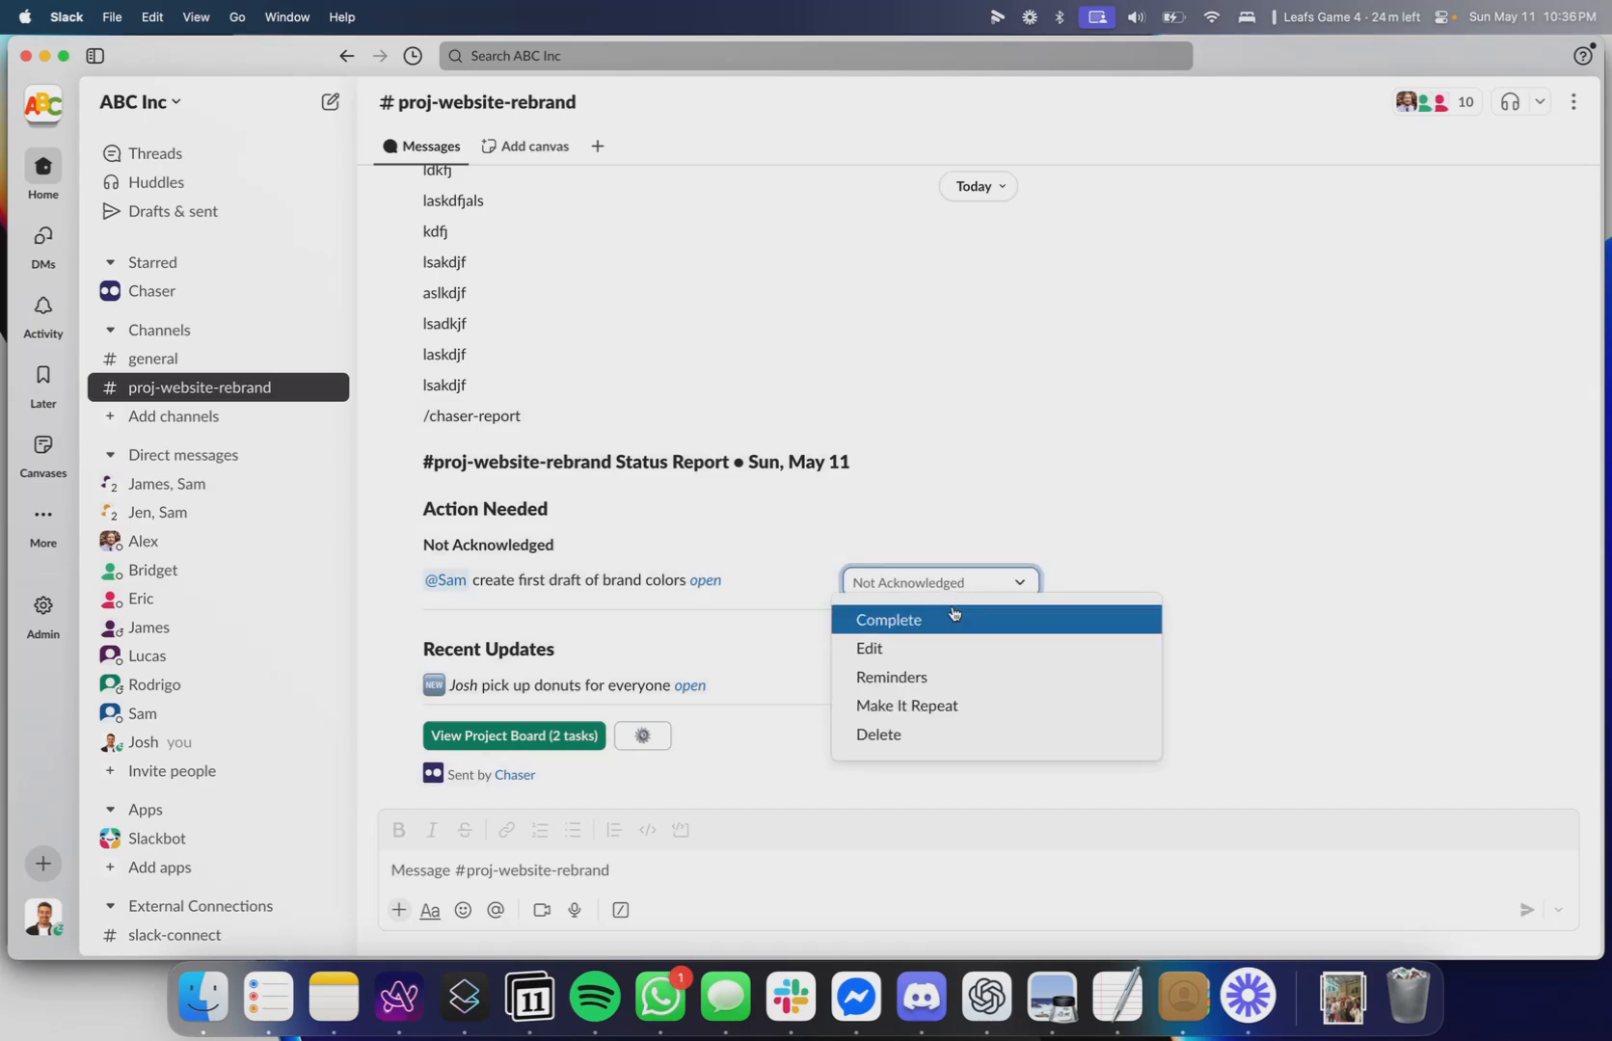
click(952, 617)
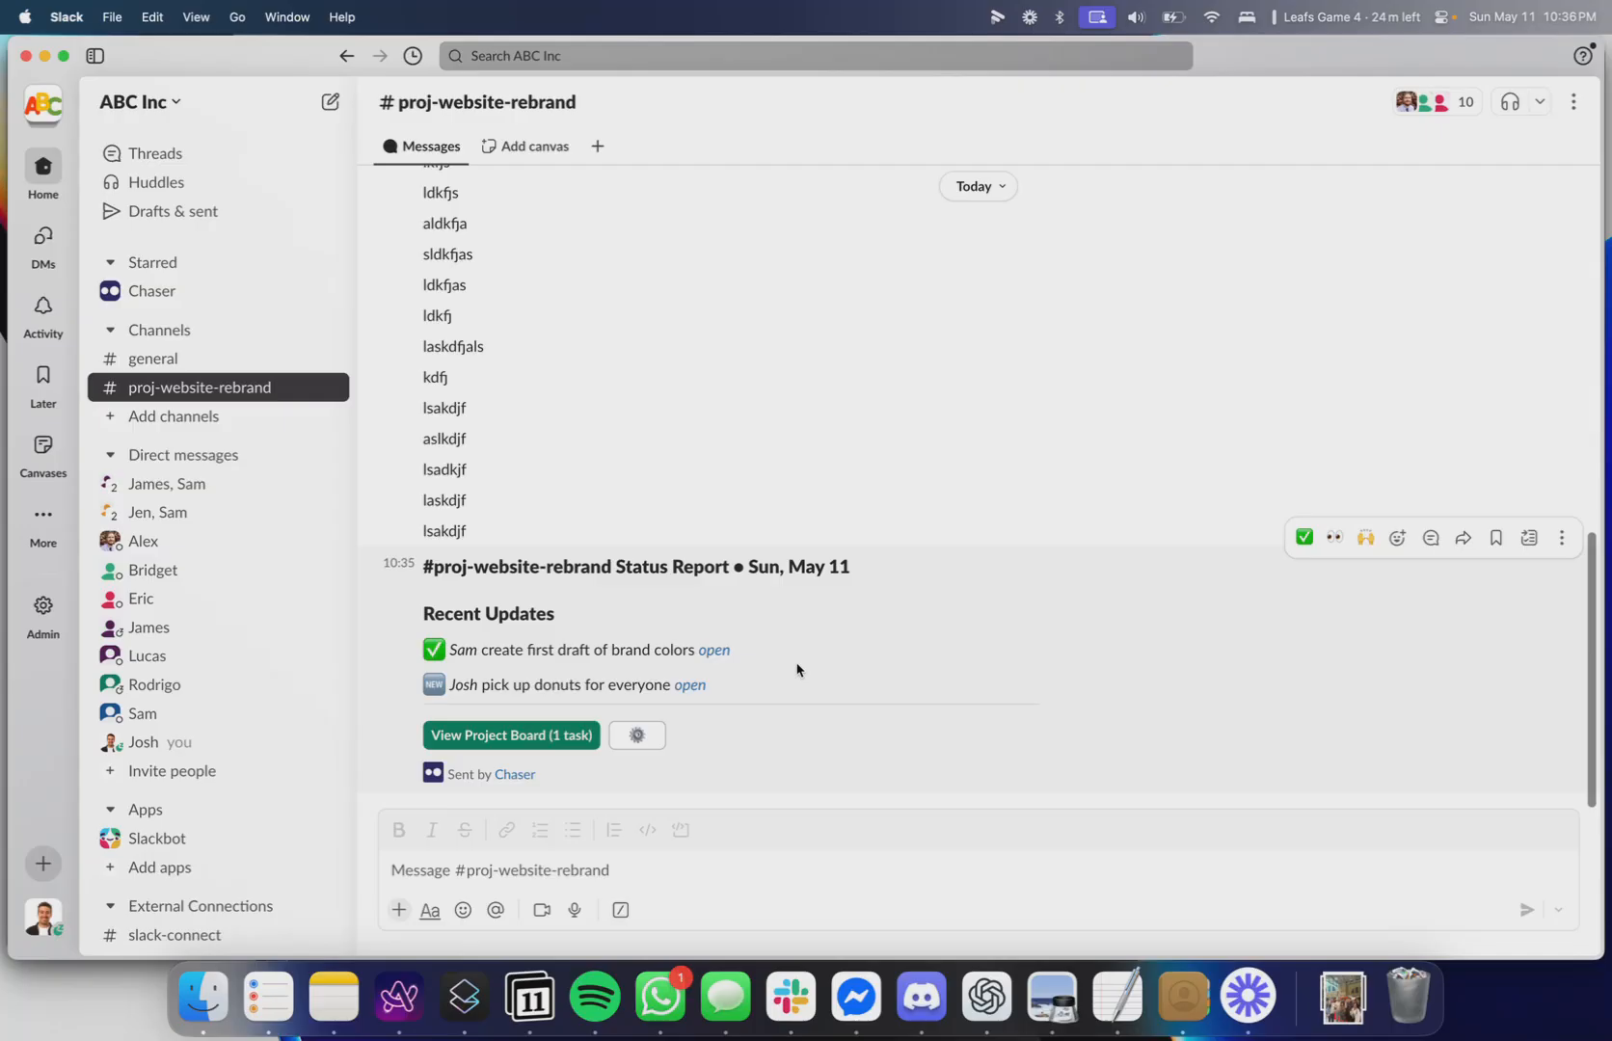
Open the project board in the Chaser web dashboard and toggle the display of completed tasks.
click(505, 751)
click(964, 481)
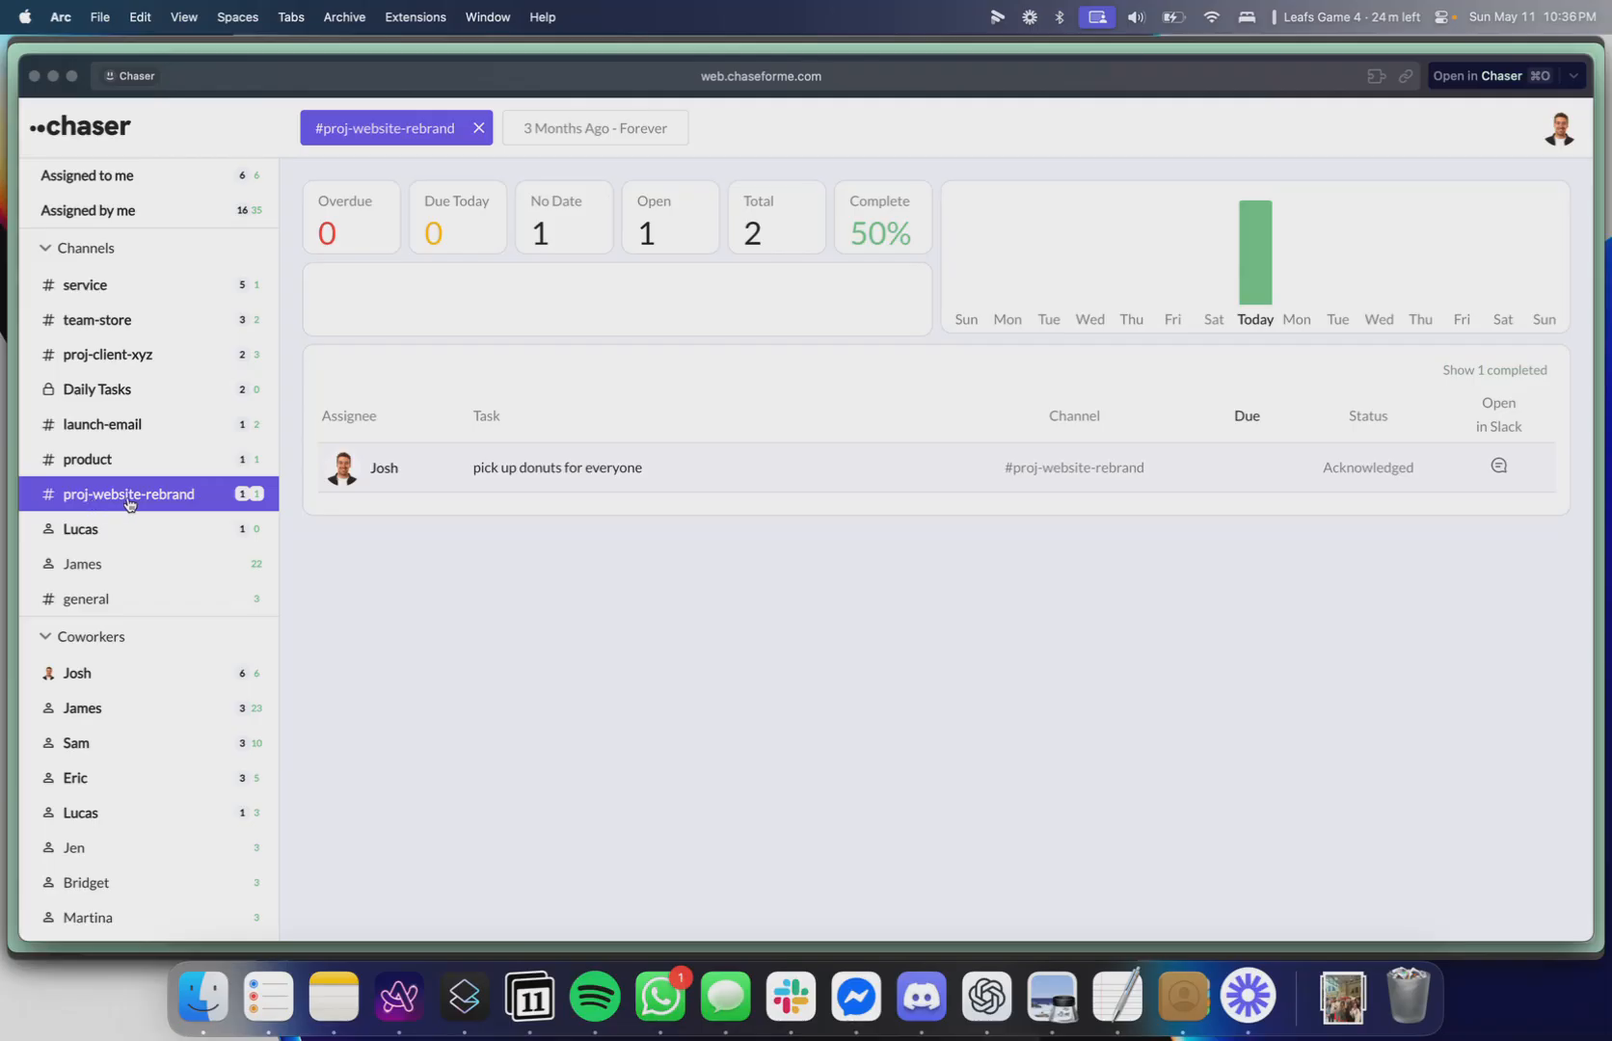
click(1489, 376)
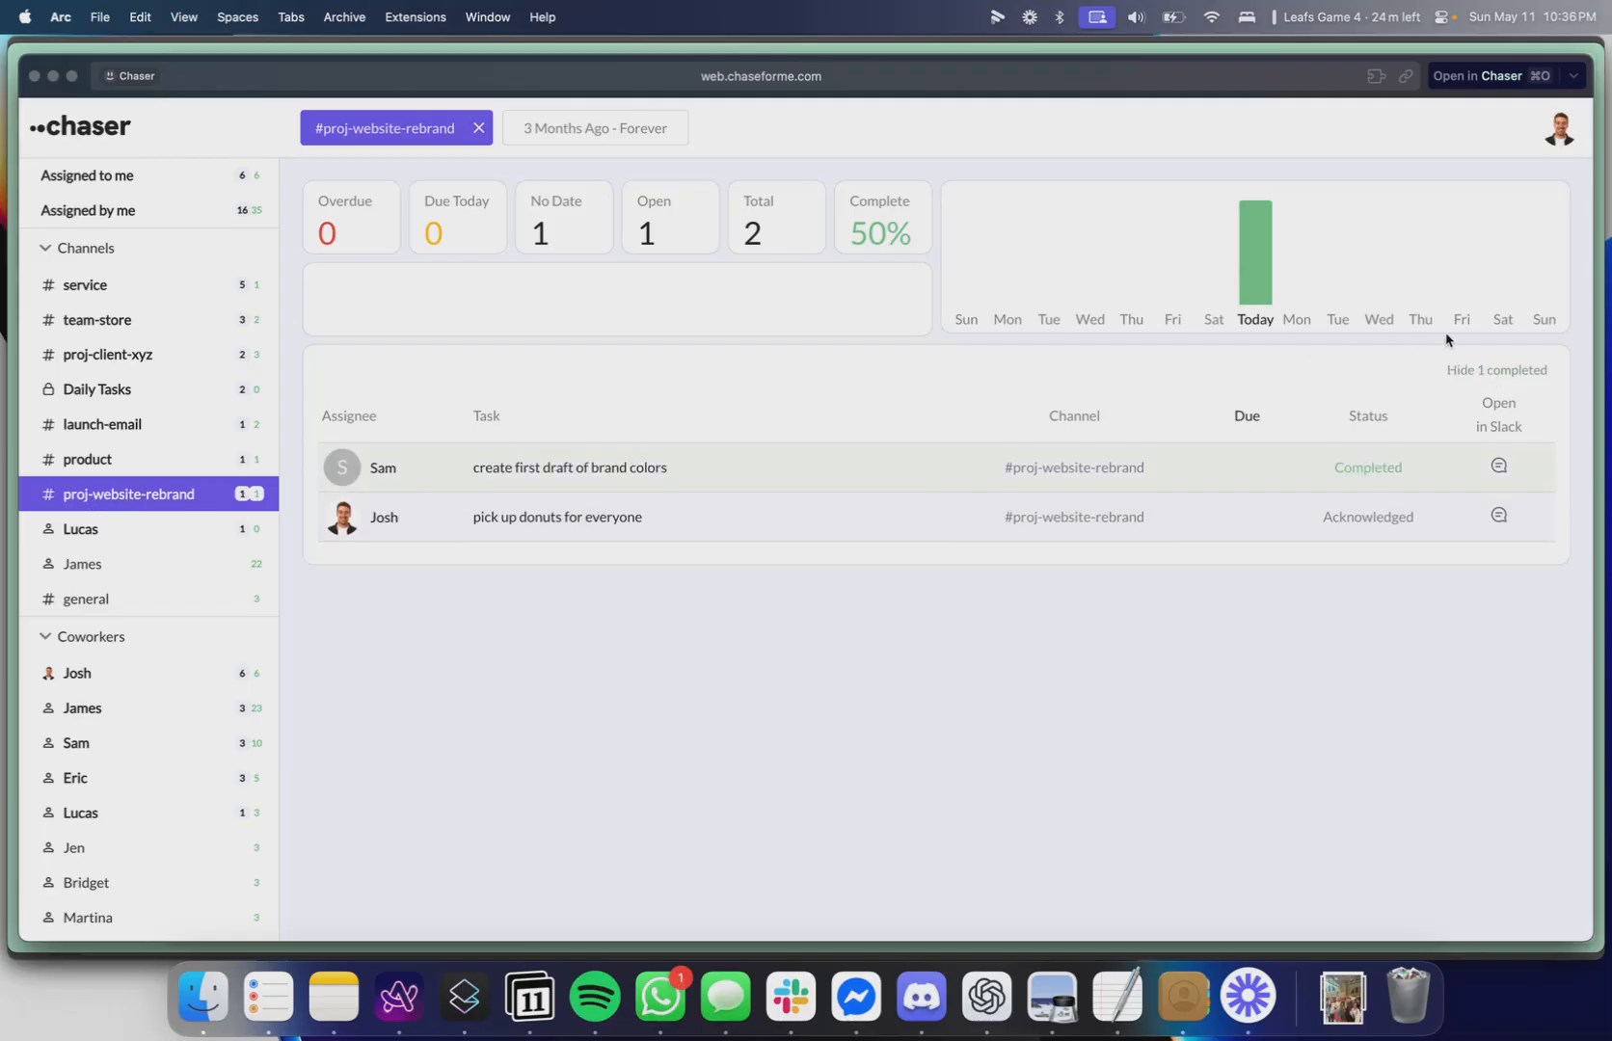
click(1504, 371)
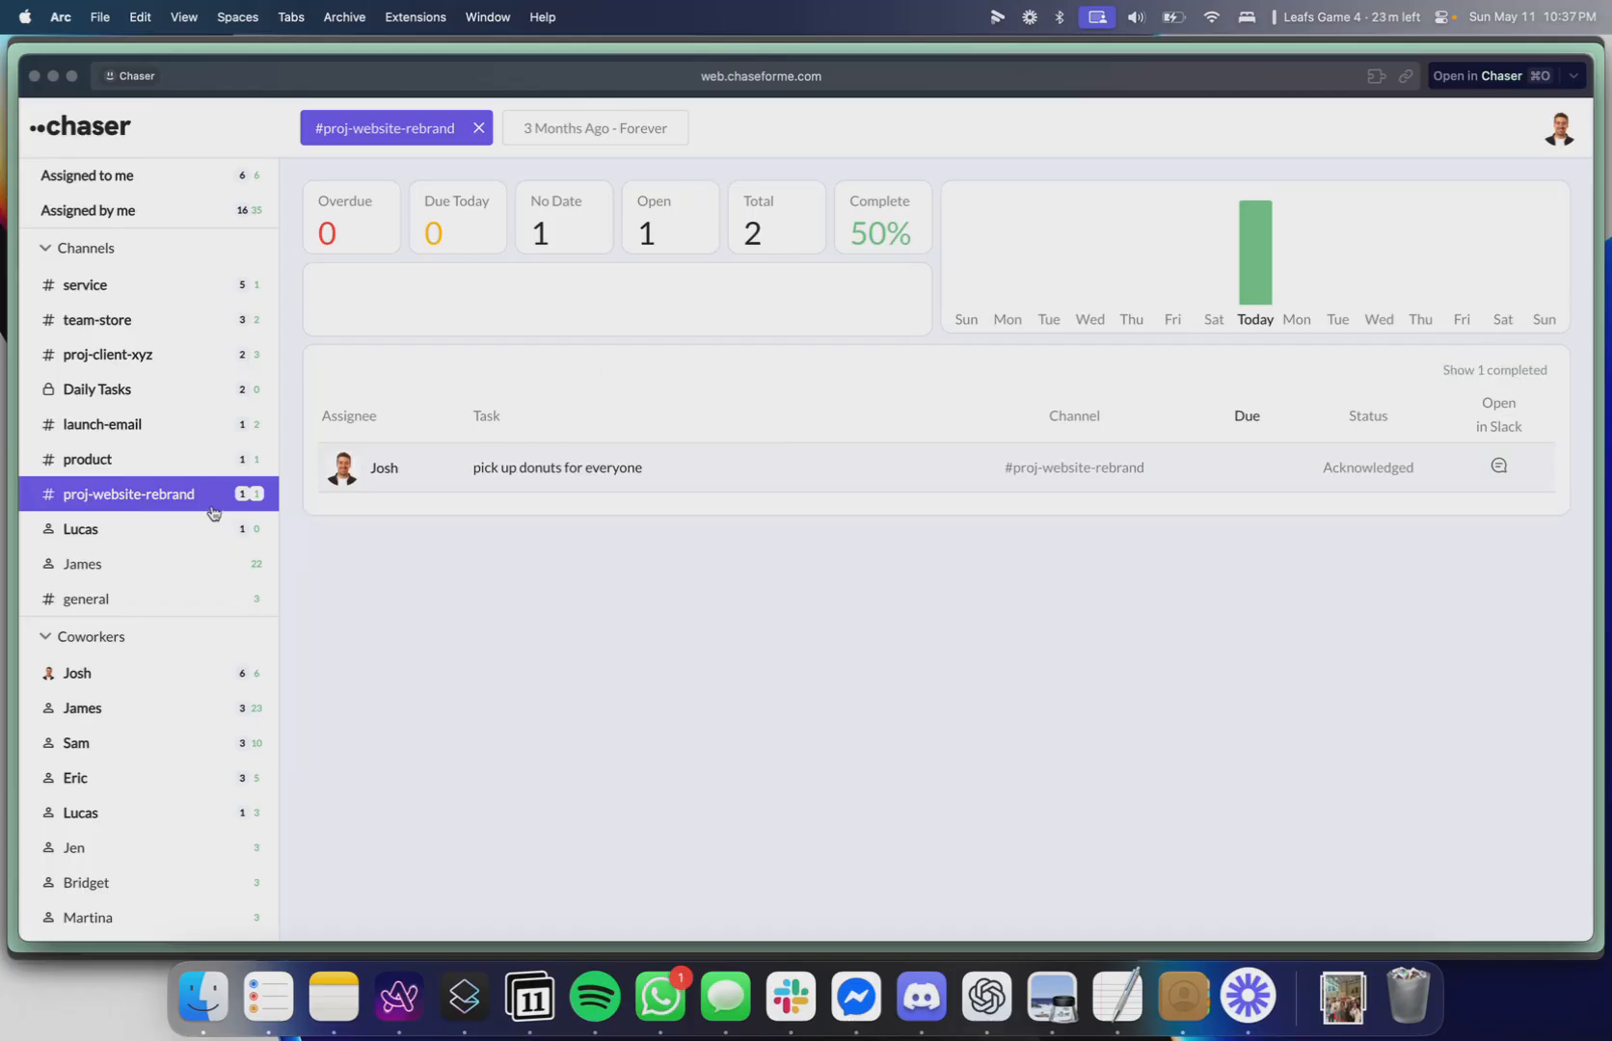
Browse the dashboard's task list across all channels and filtered by coworker Josh.
click(183, 494)
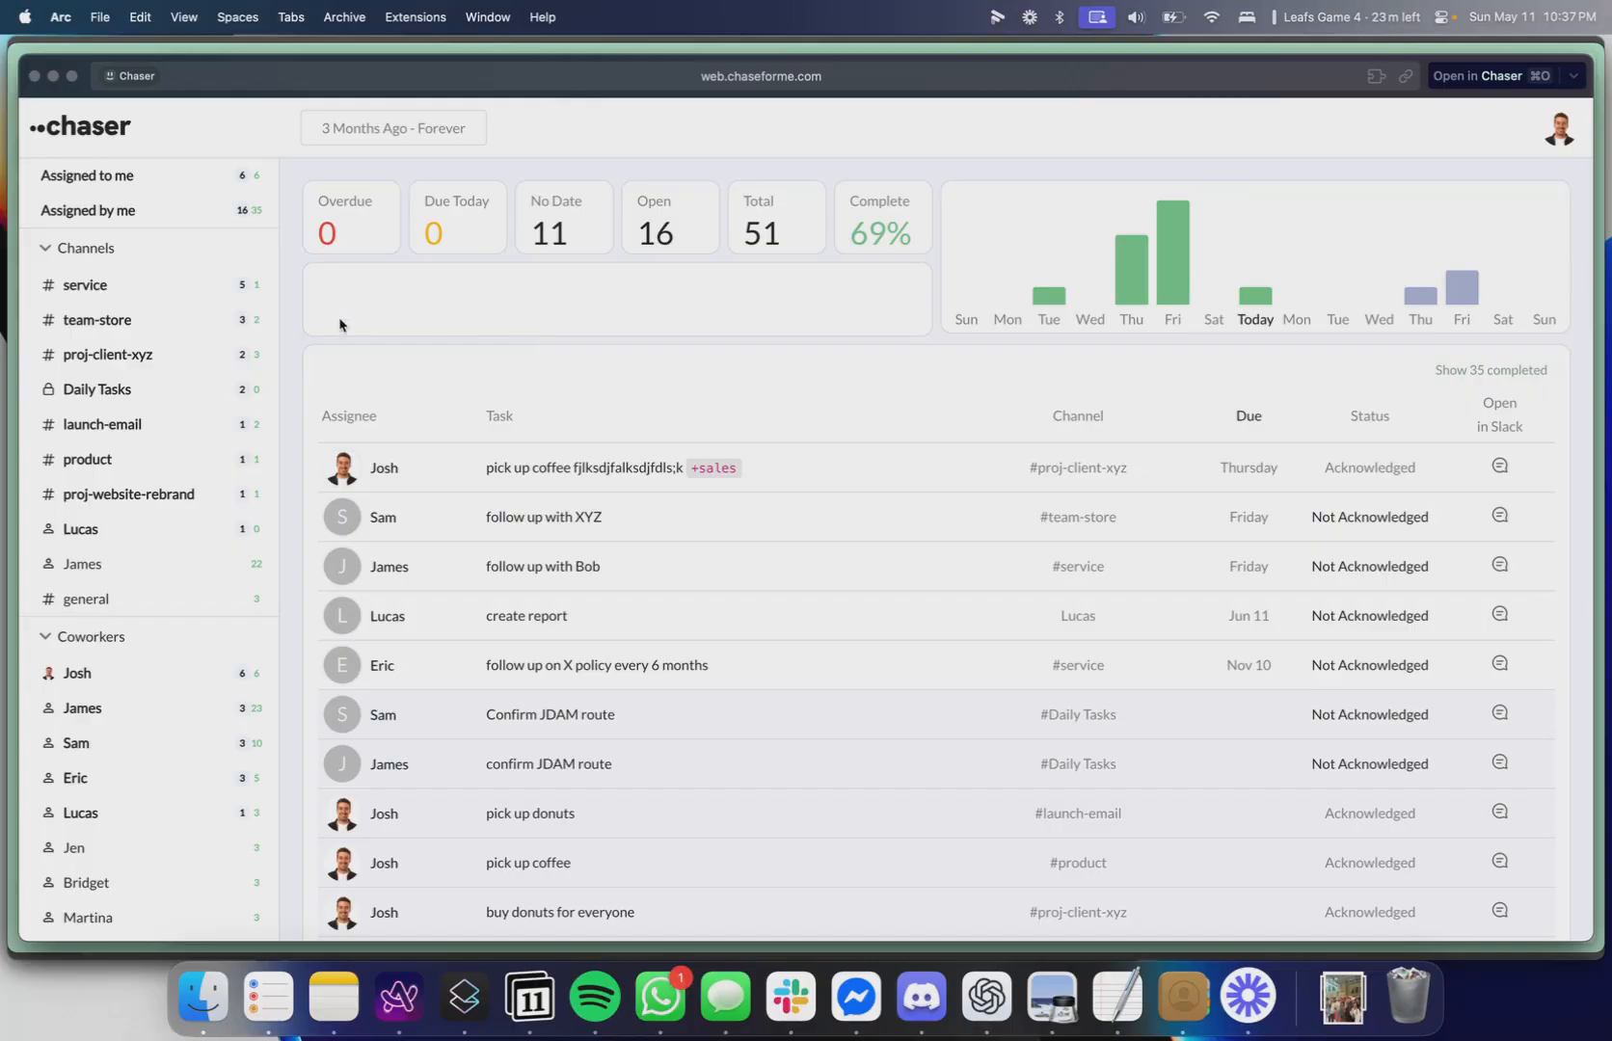
click(170, 253)
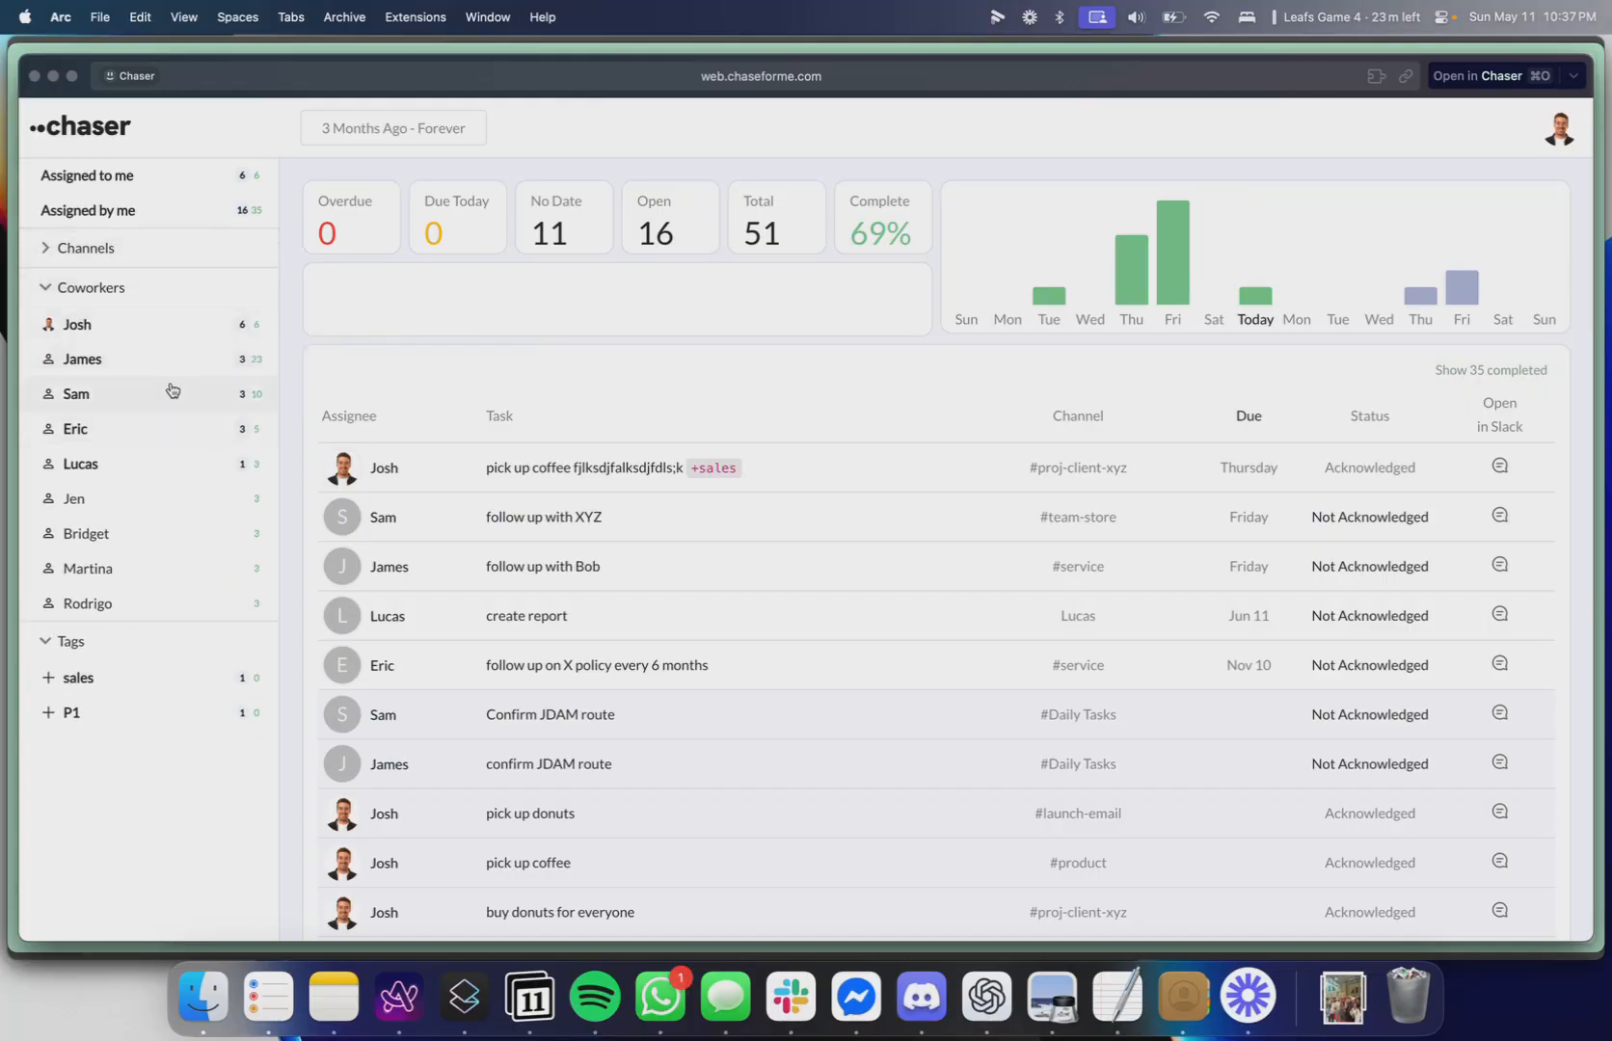
click(159, 335)
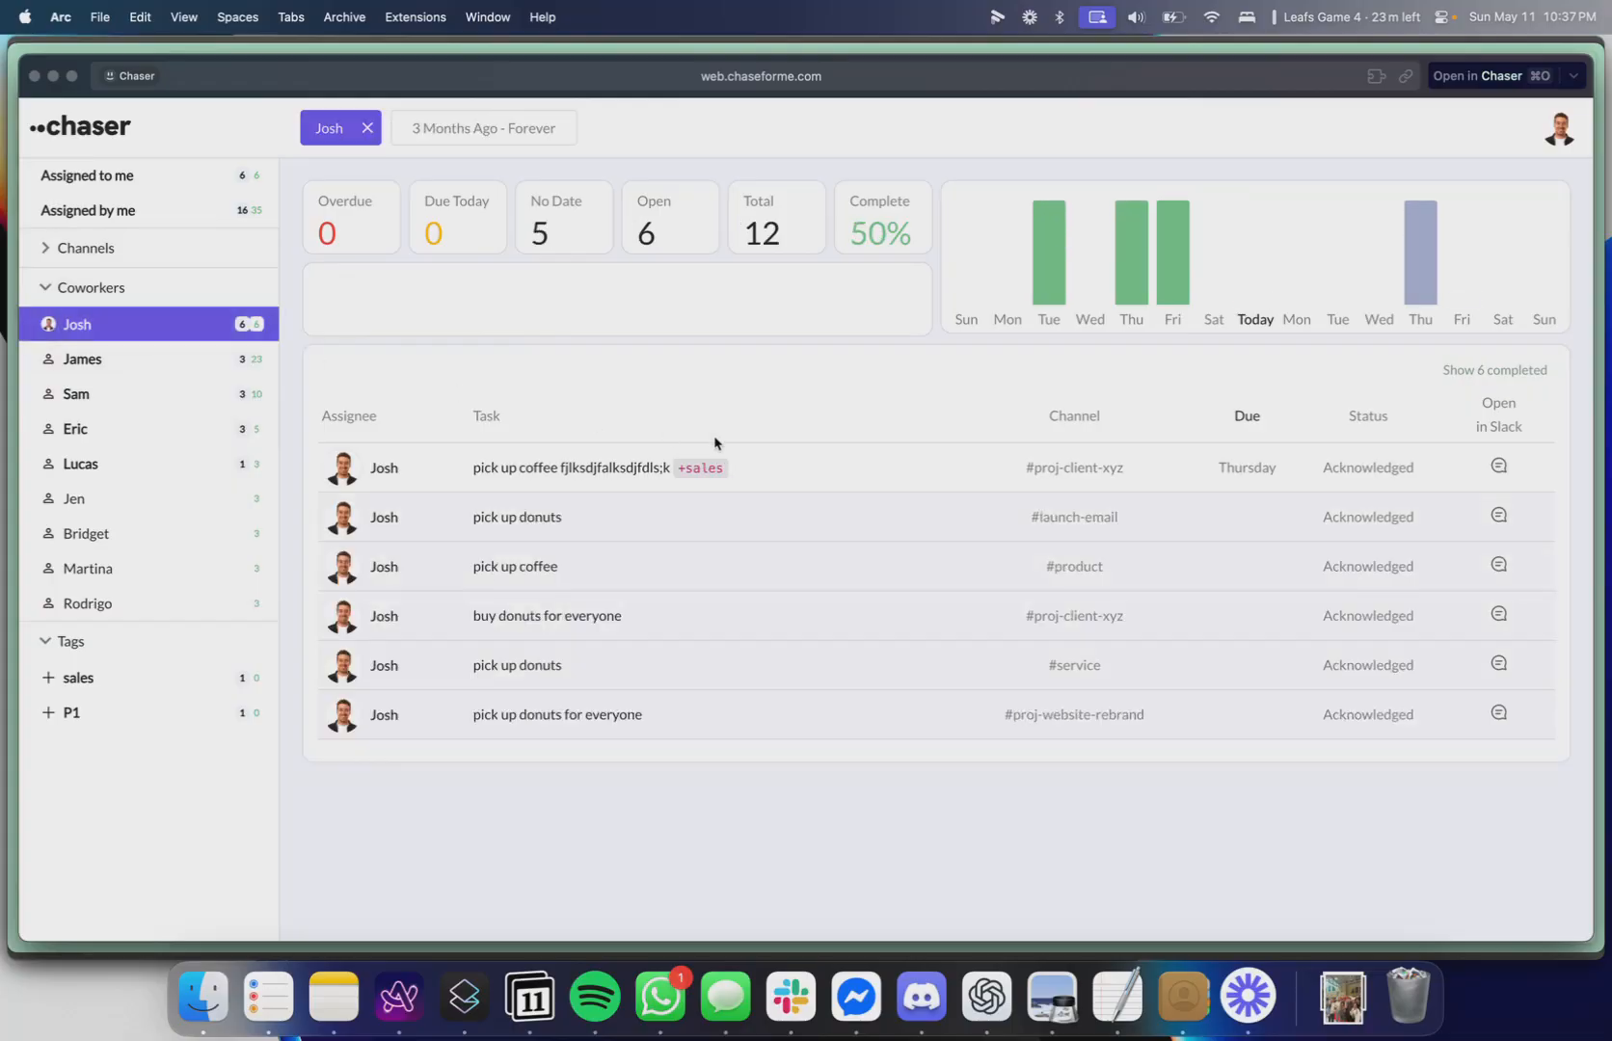
click(144, 333)
click(151, 266)
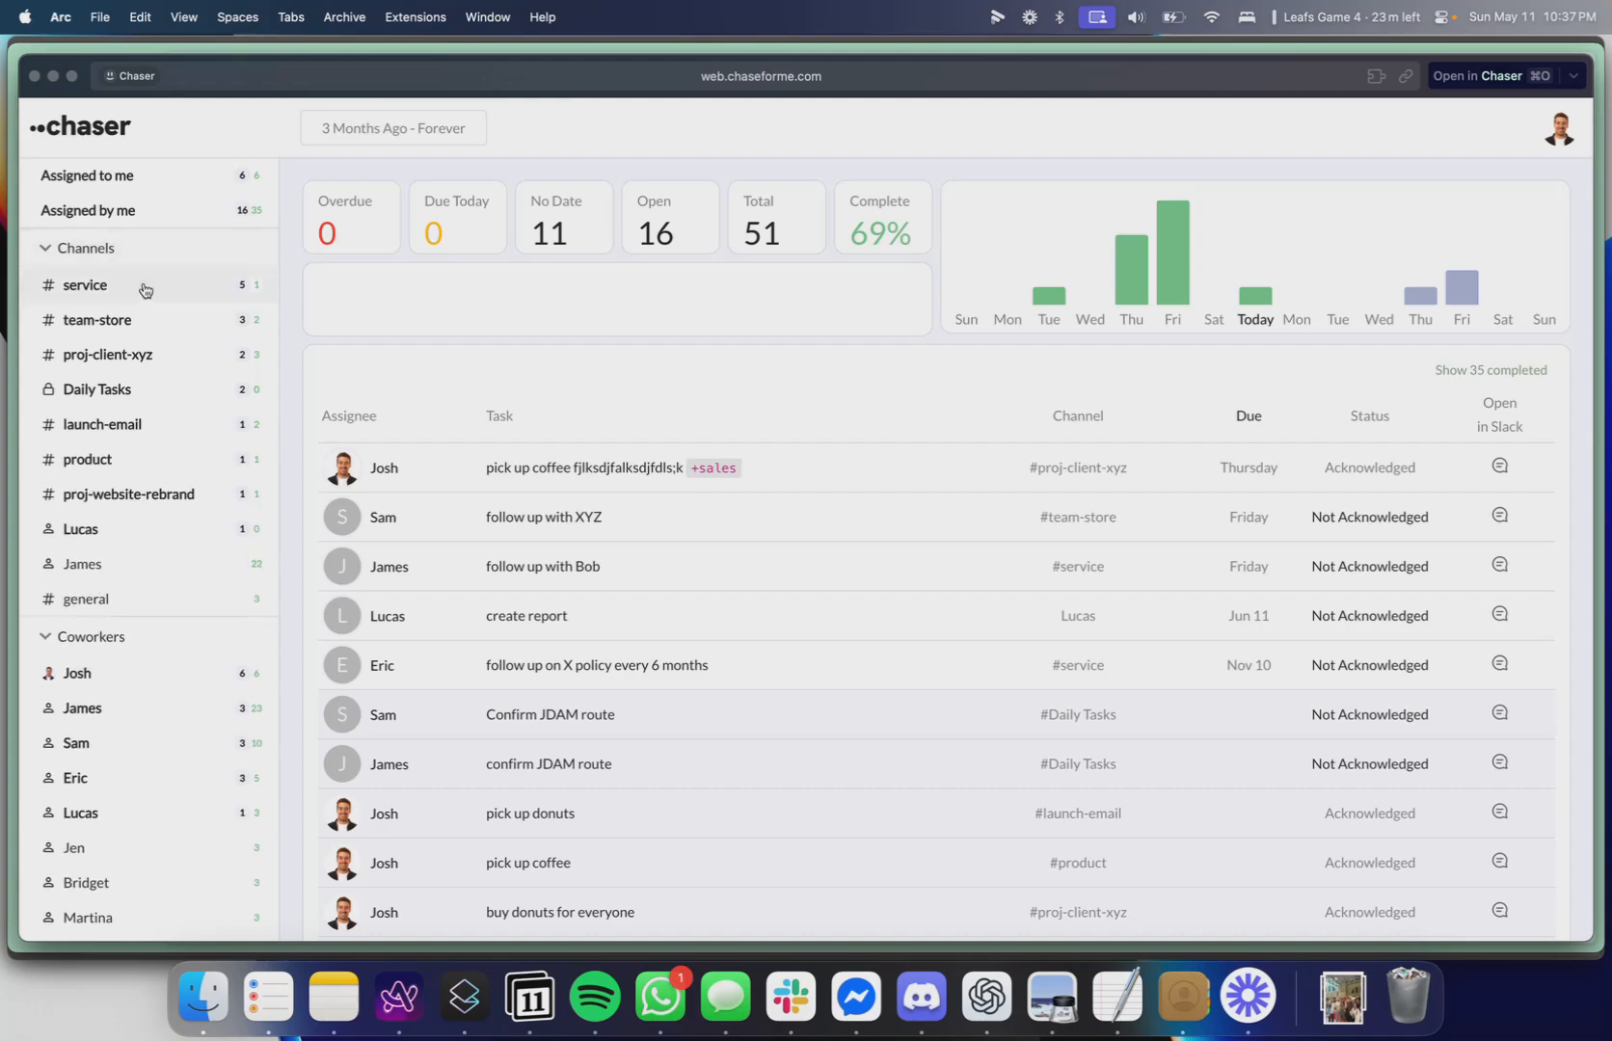
In the proj-website-rebrand channel view, set the donut pickup task's due date to May 9.
click(123, 508)
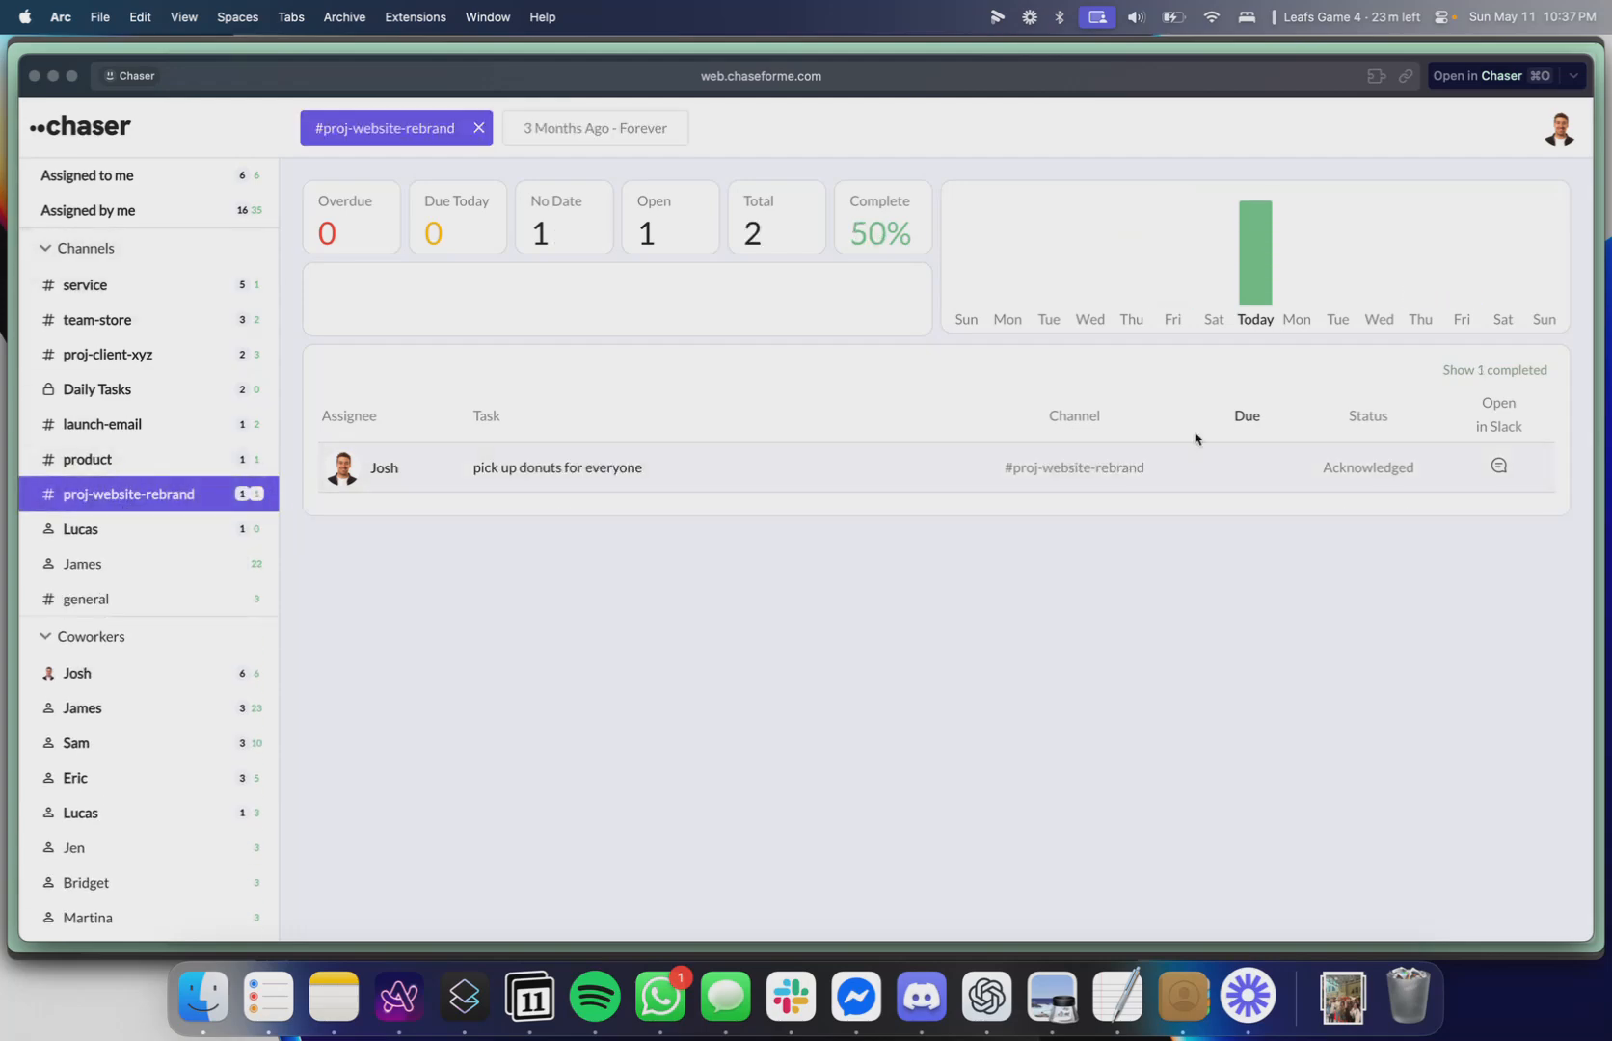
click(1258, 474)
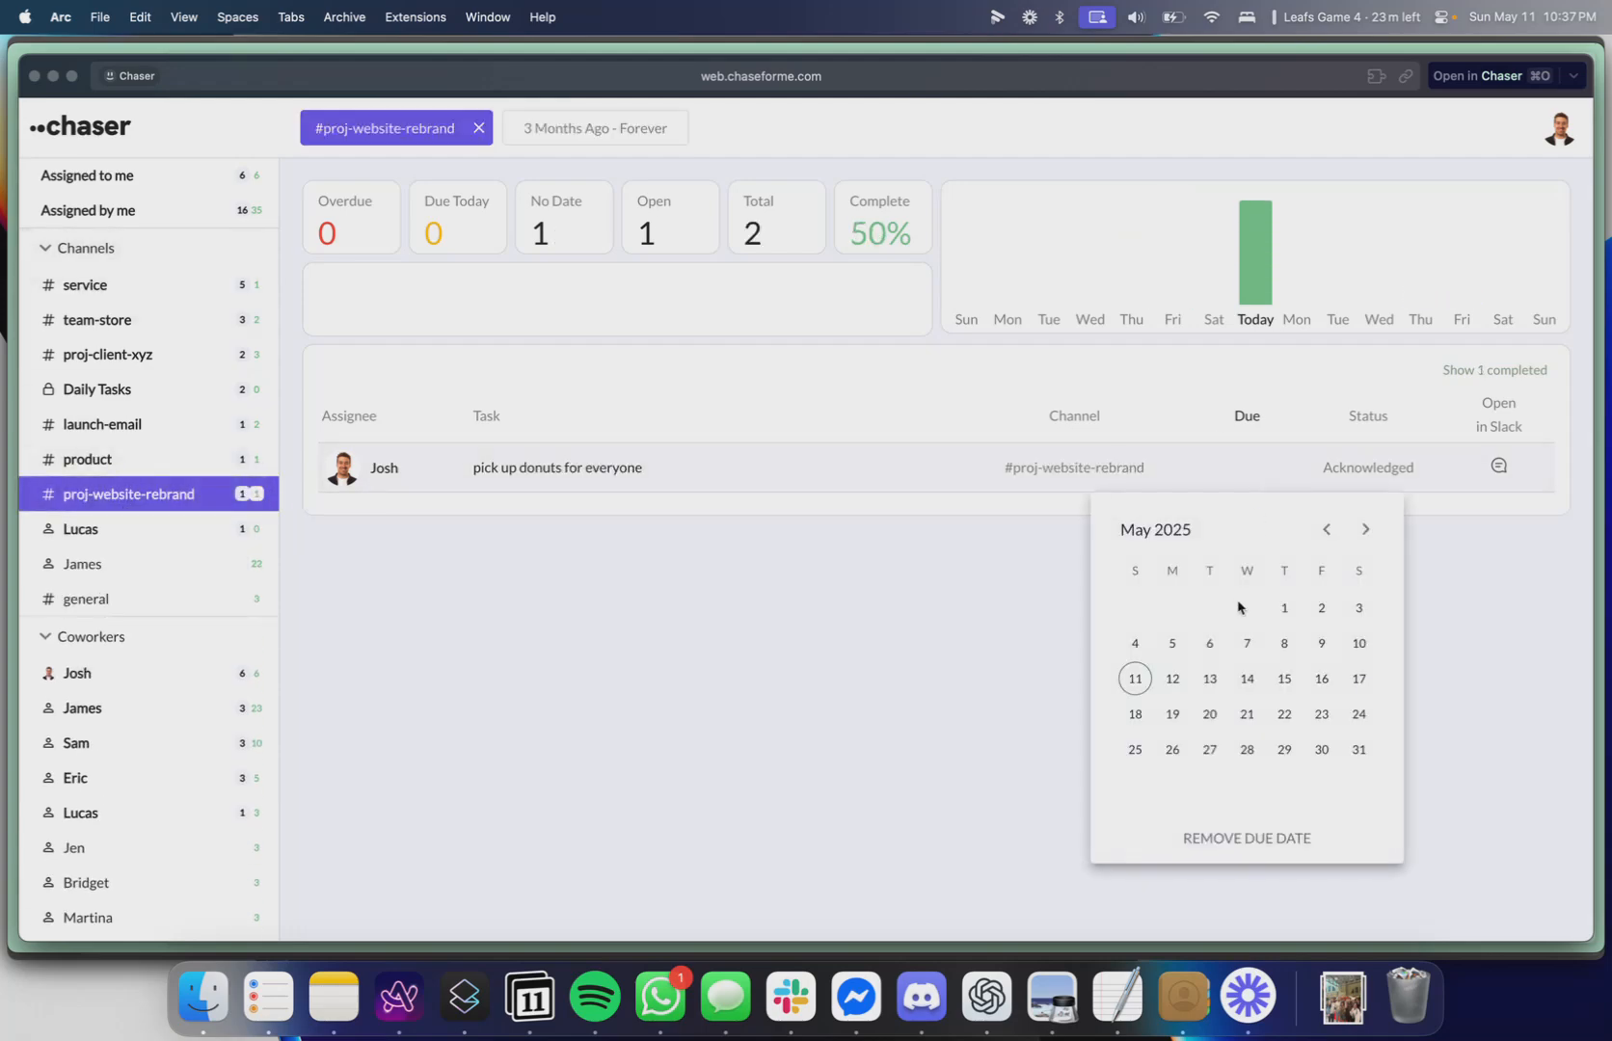
click(1318, 644)
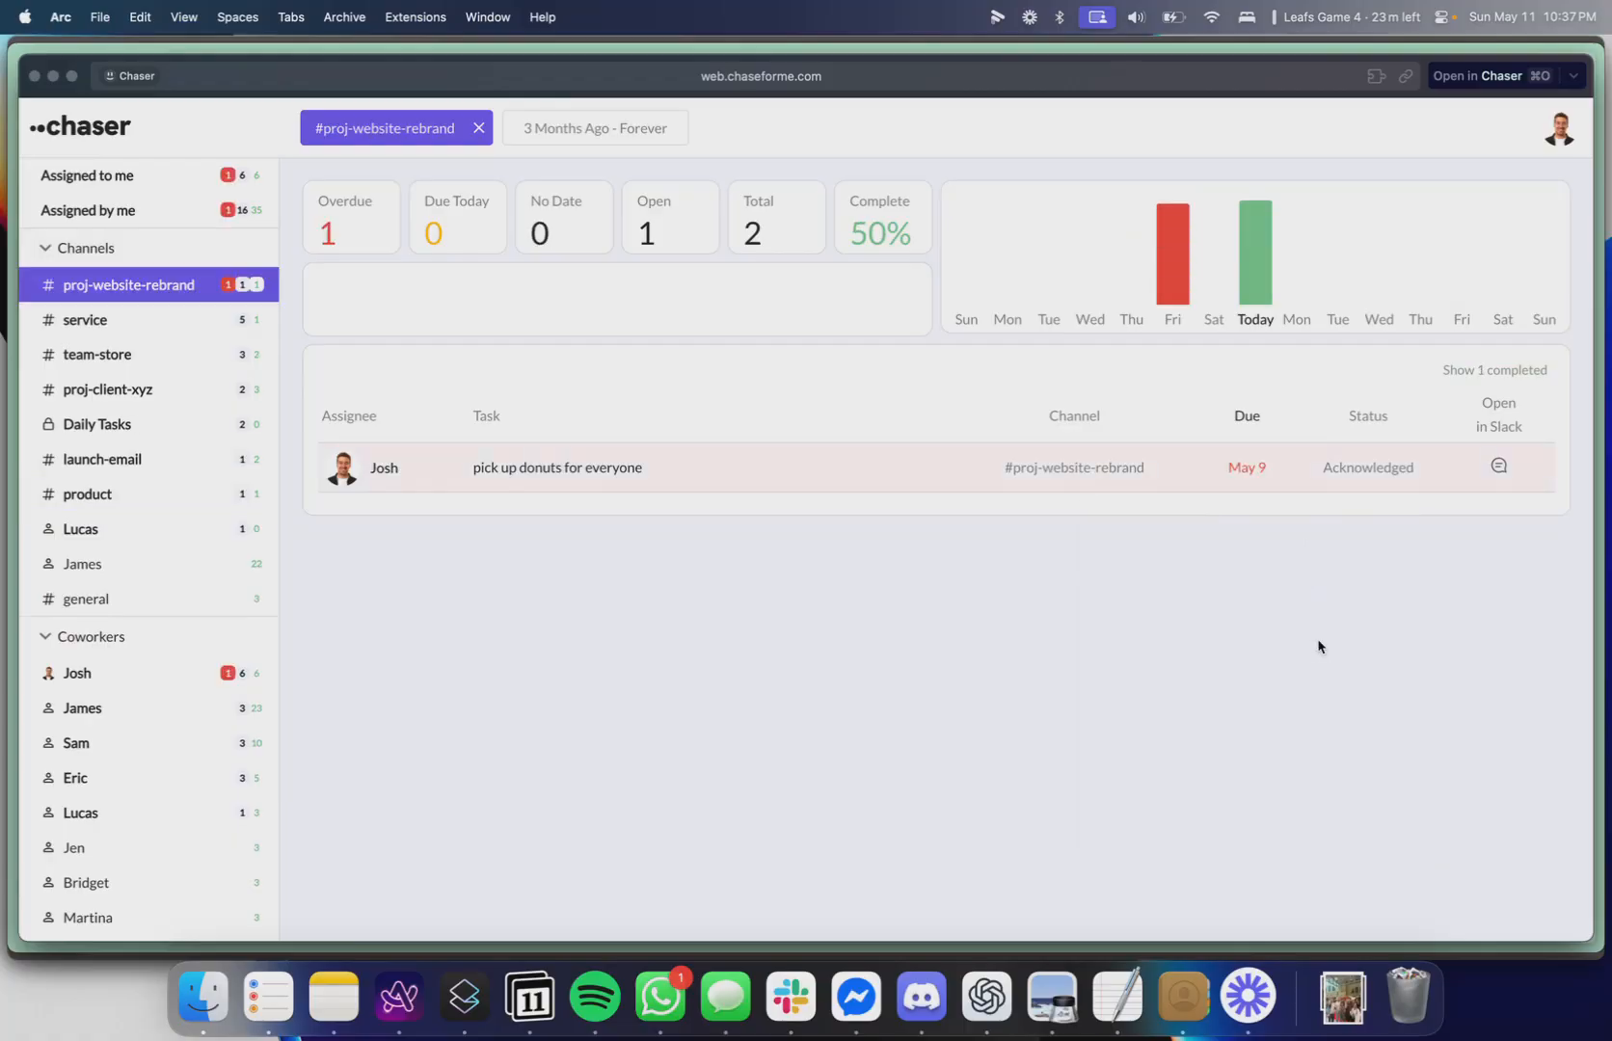
Examine tasks across all channels, the coworker Josh, and the team-store channel in the dashboard.
click(213, 277)
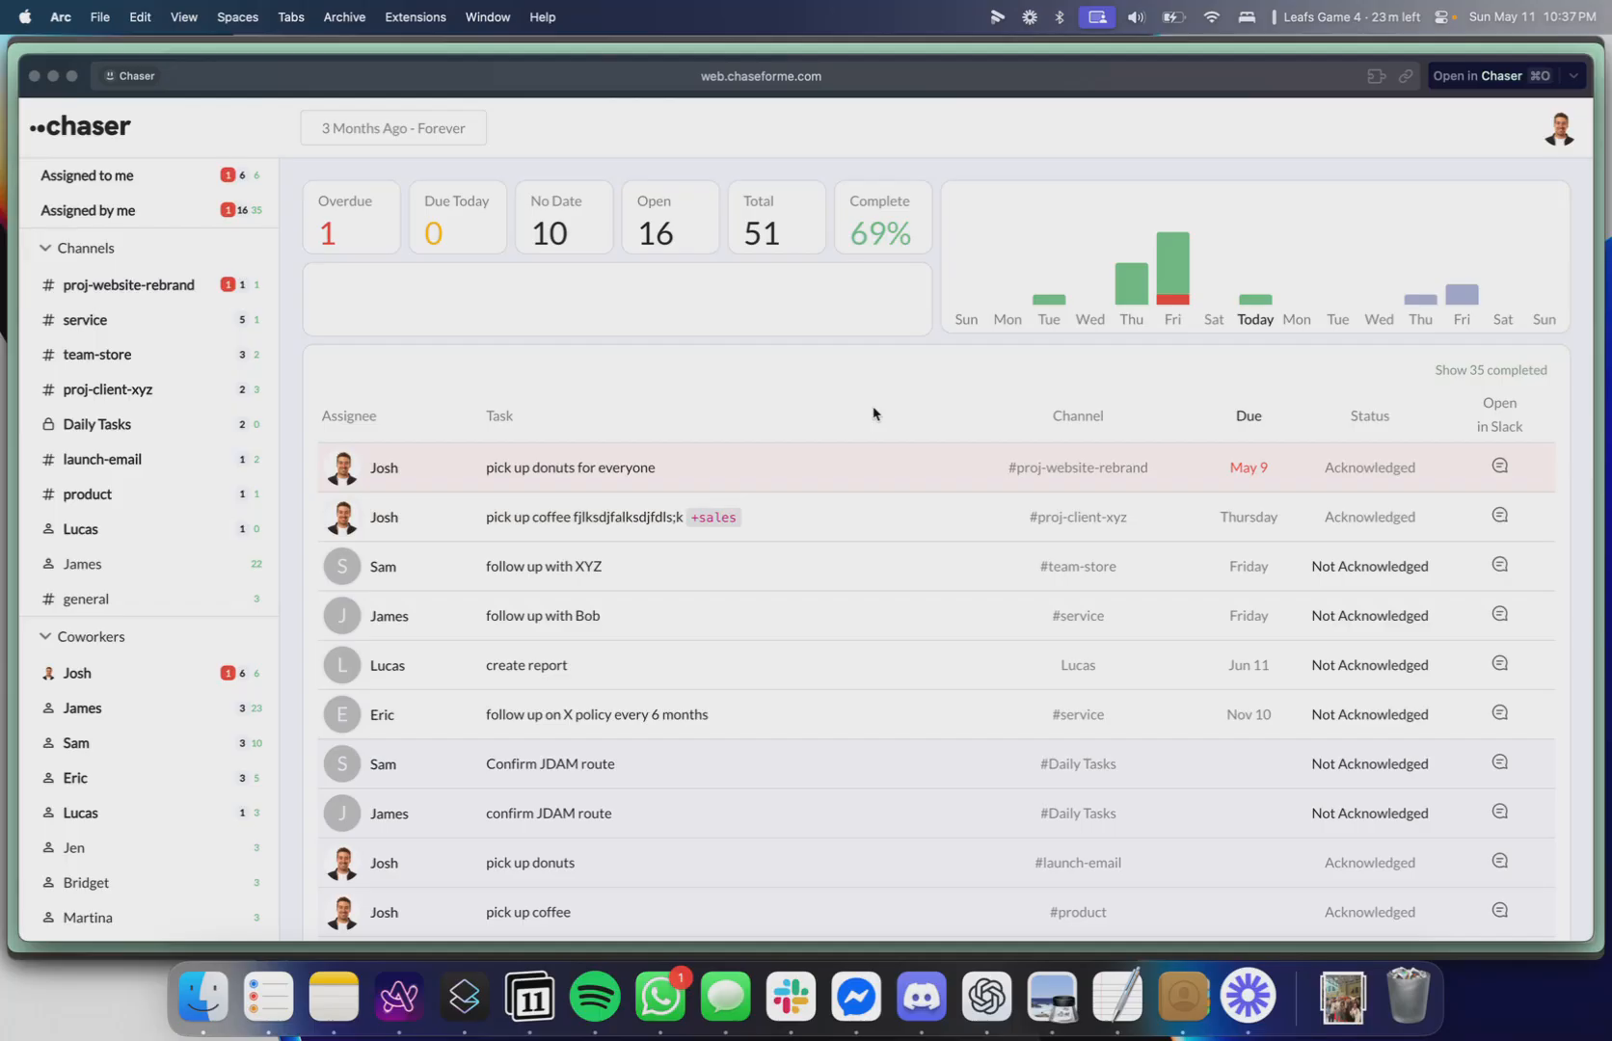
mouse_move(248, 294)
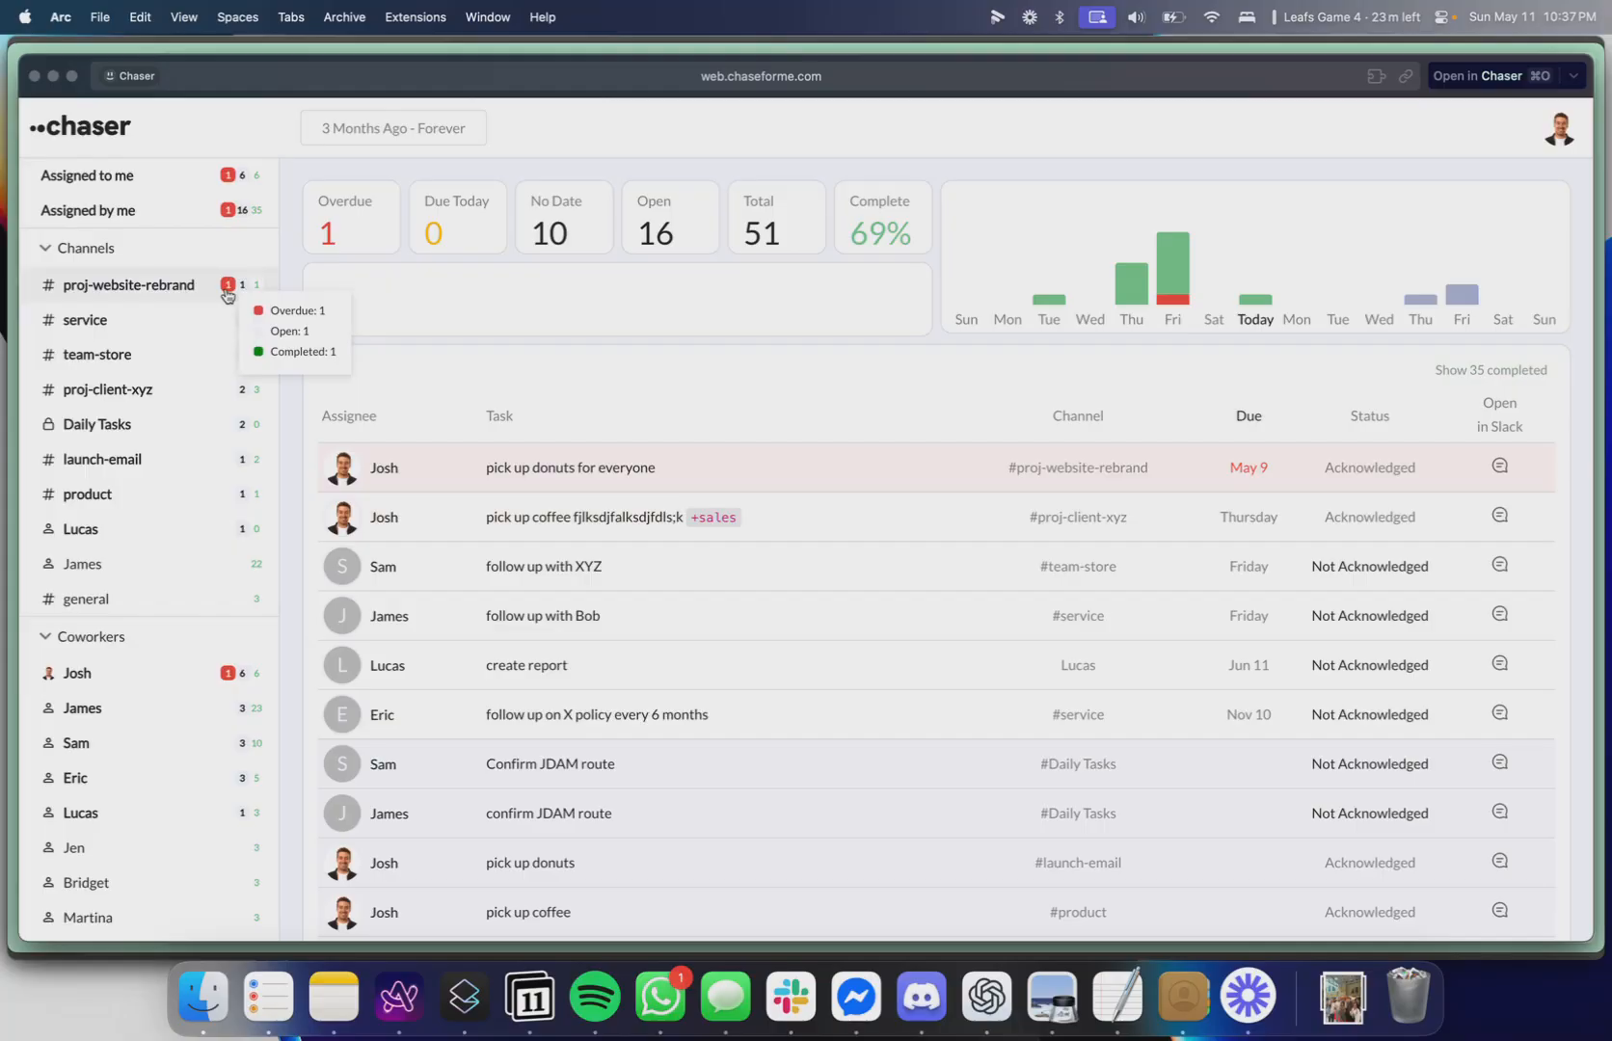
click(242, 288)
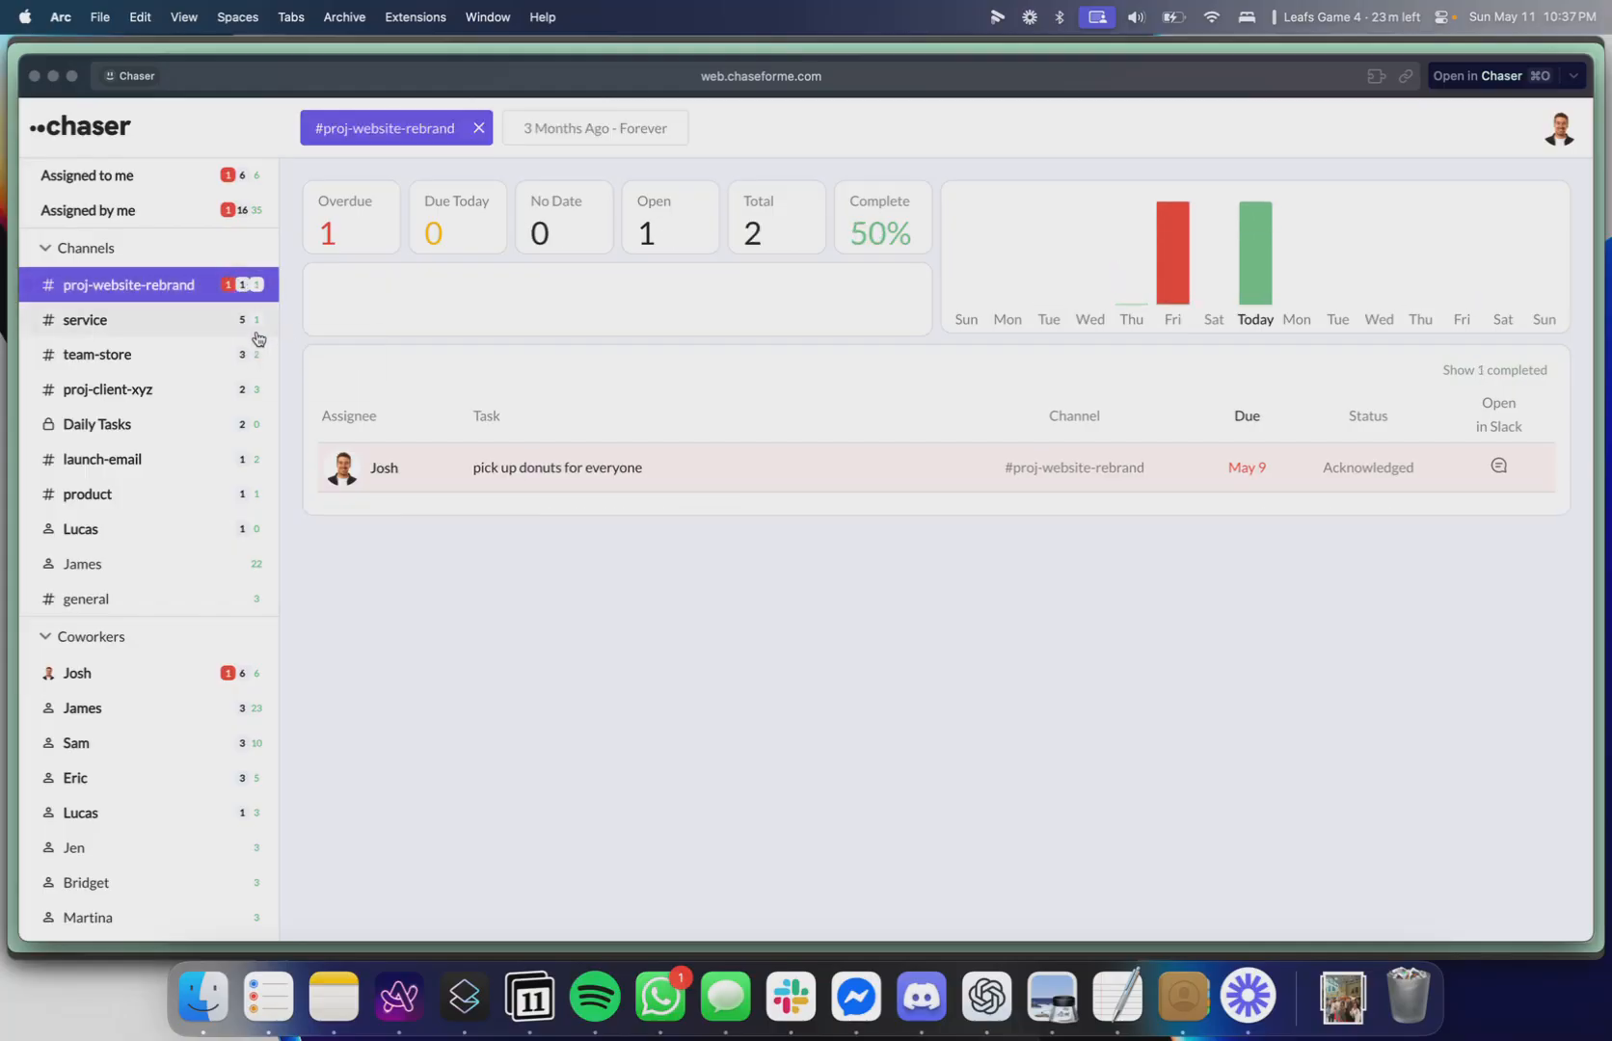
click(145, 369)
click(113, 673)
click(159, 457)
click(157, 359)
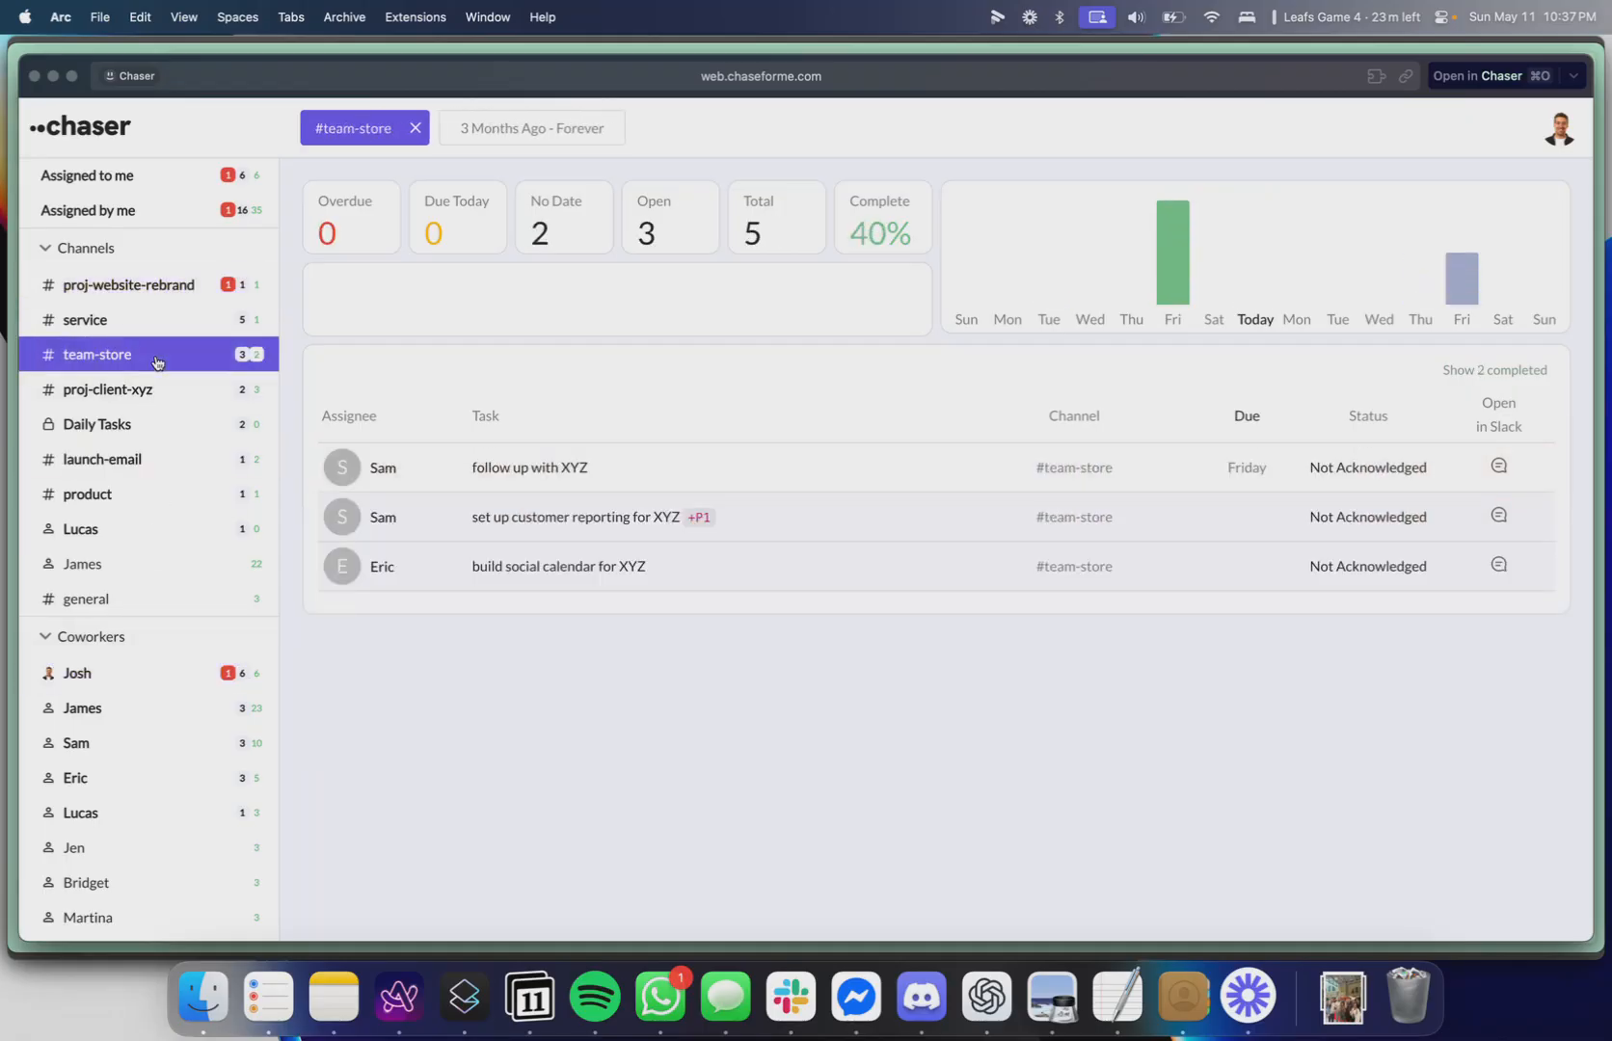